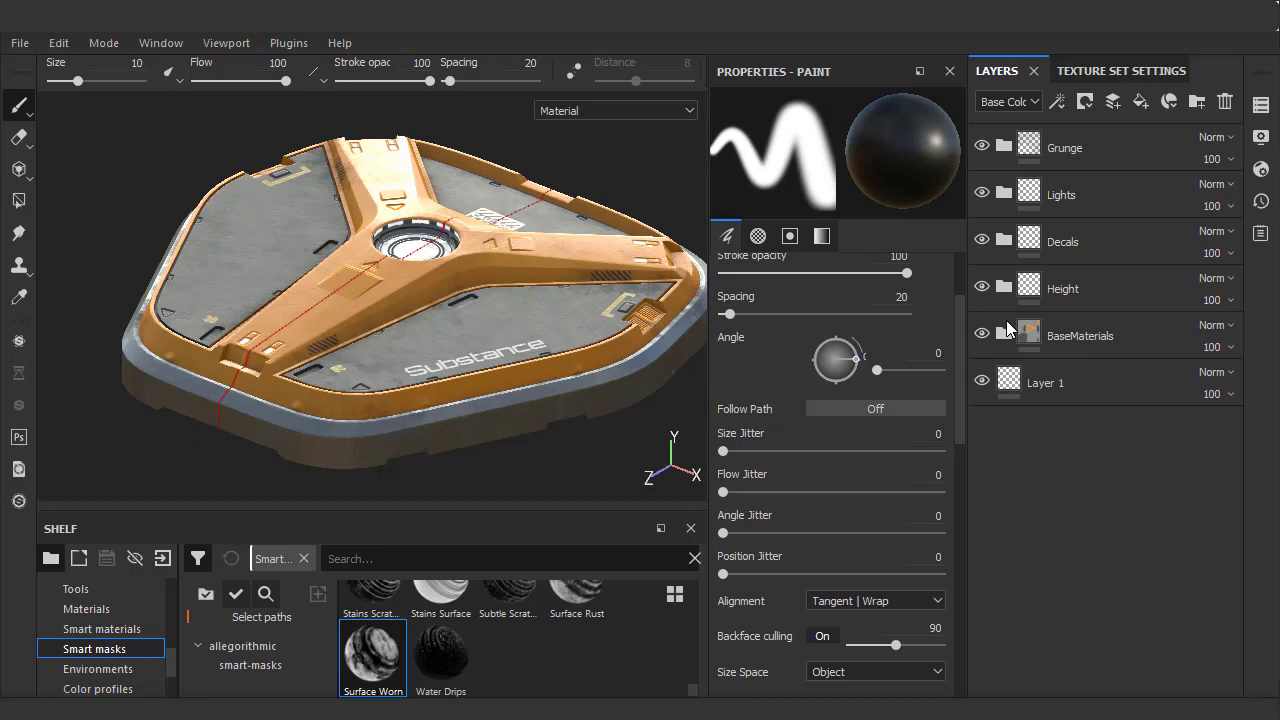
# Expand the BaseMaterials folder and examine the layers nested inside its Steel folder.
pyautogui.click(1005, 333)
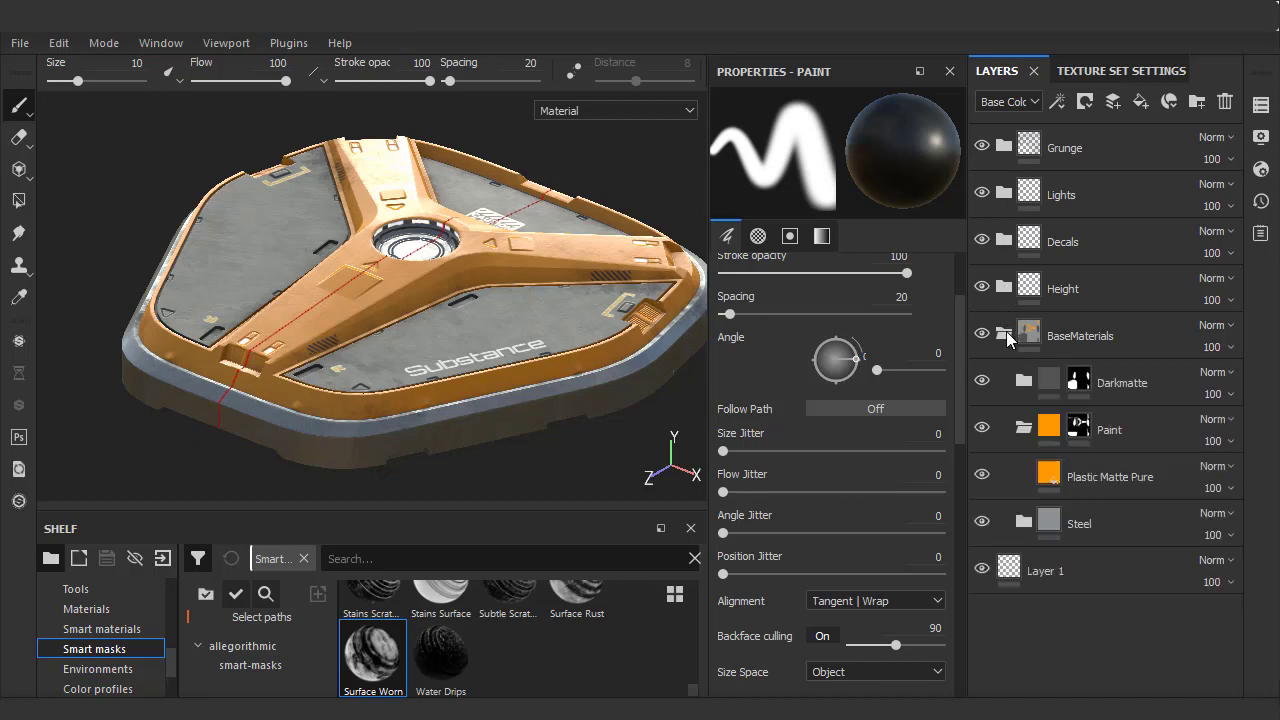
pyautogui.click(1023, 523)
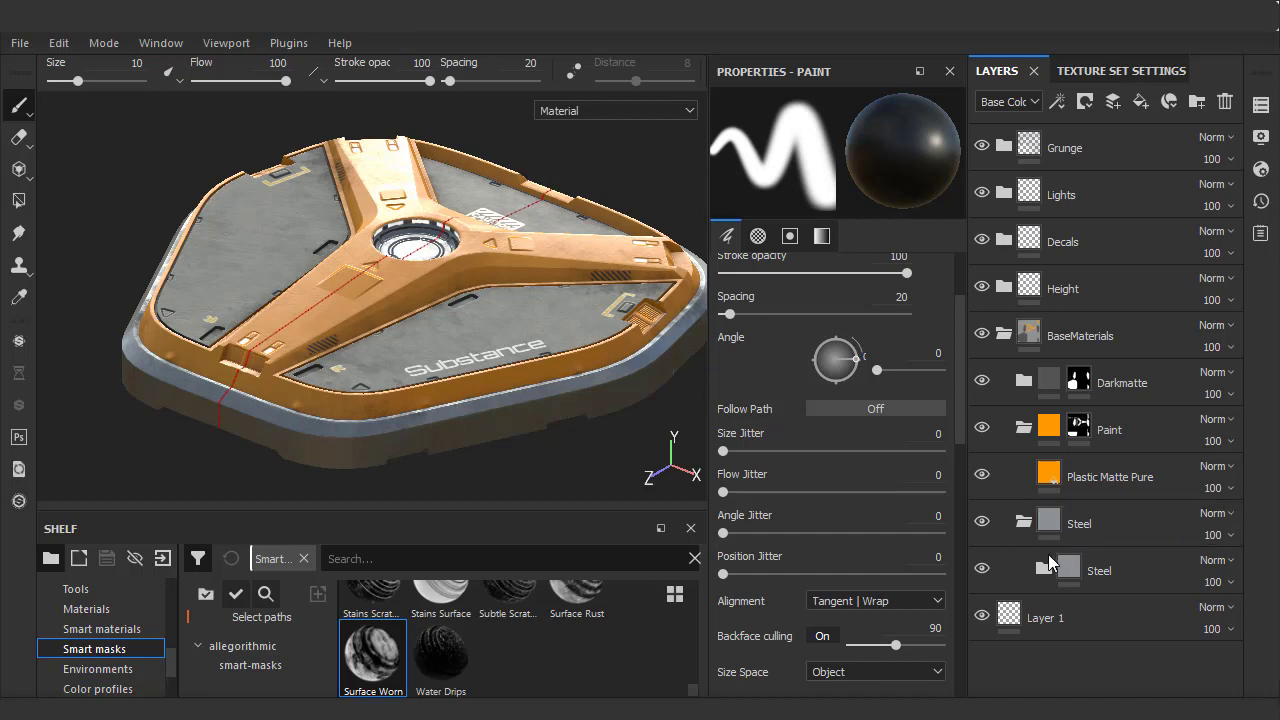
pyautogui.click(1043, 567)
pyautogui.scroll(-3, 1051, 531)
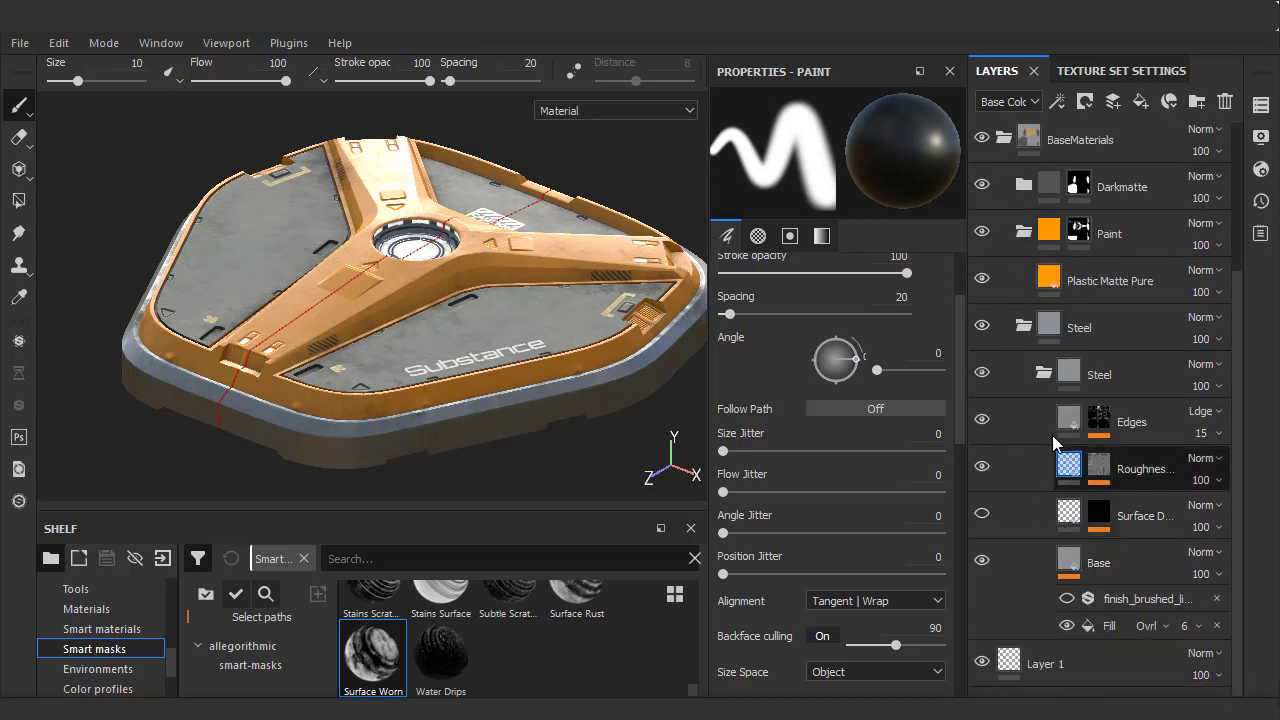
pyautogui.click(1023, 327)
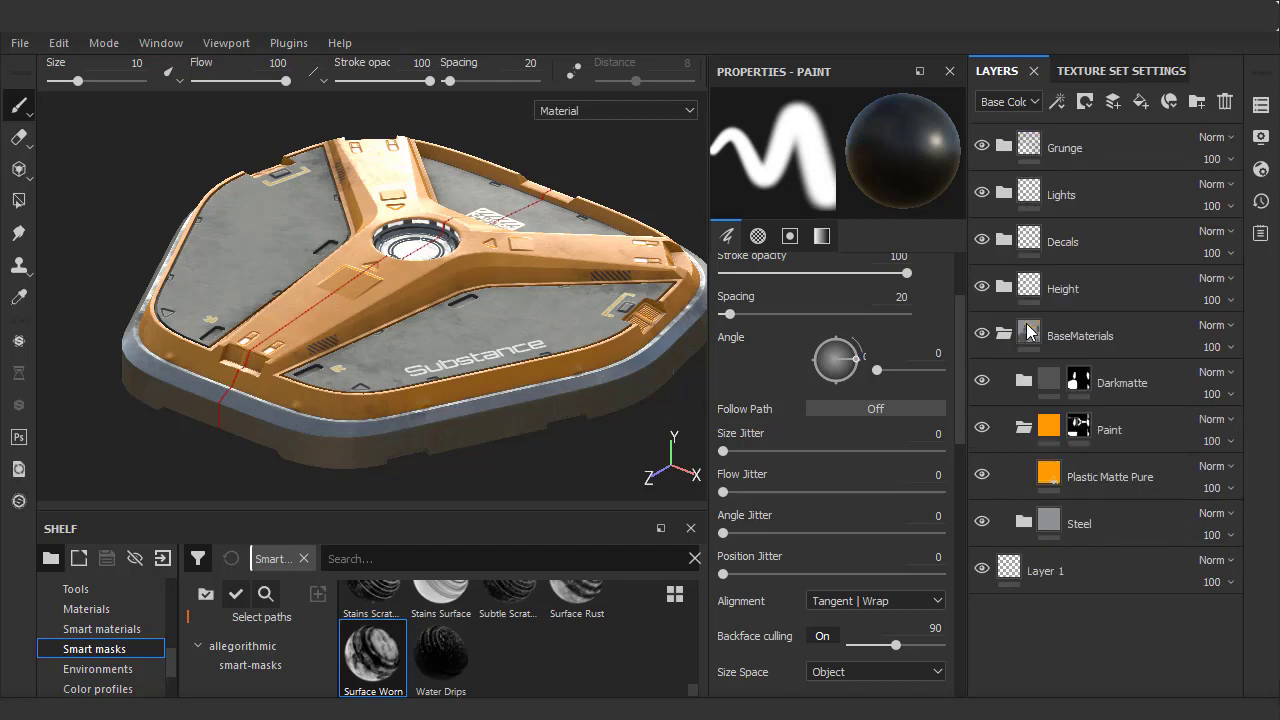
# Add a fill layer above Plastic Matte Pure in the Paint folder, affecting only height, with a height of 0.0918.
pyautogui.click(1105, 480)
pyautogui.click(1143, 100)
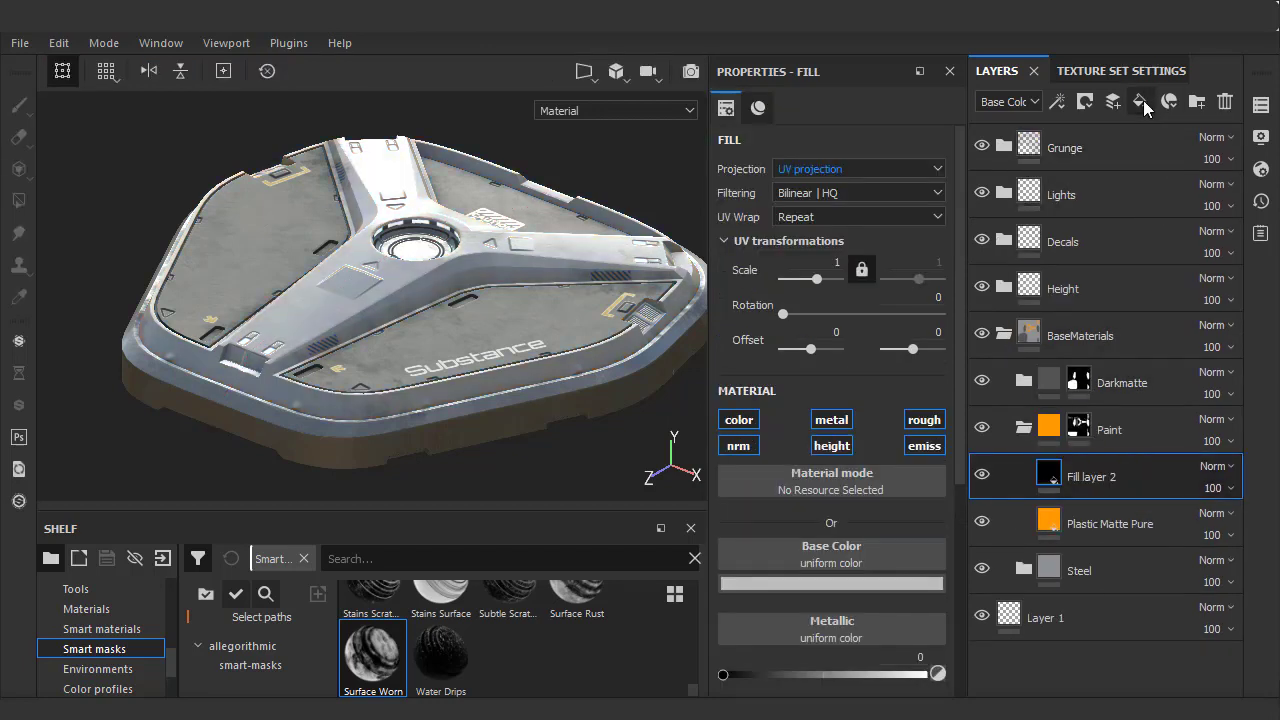
pyautogui.keyDown('alt'); pyautogui.click(831, 445); pyautogui.keyUp('alt')
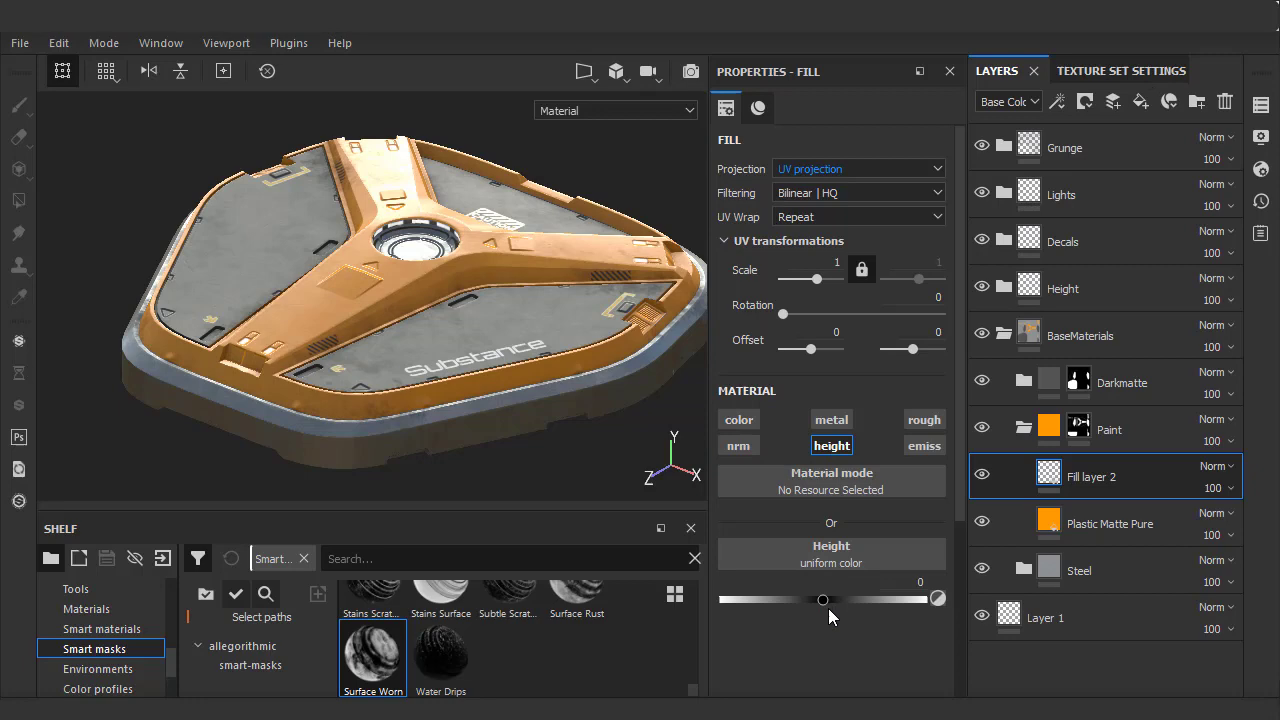
pyautogui.moveTo(828, 608); pyautogui.dragTo(835, 607)
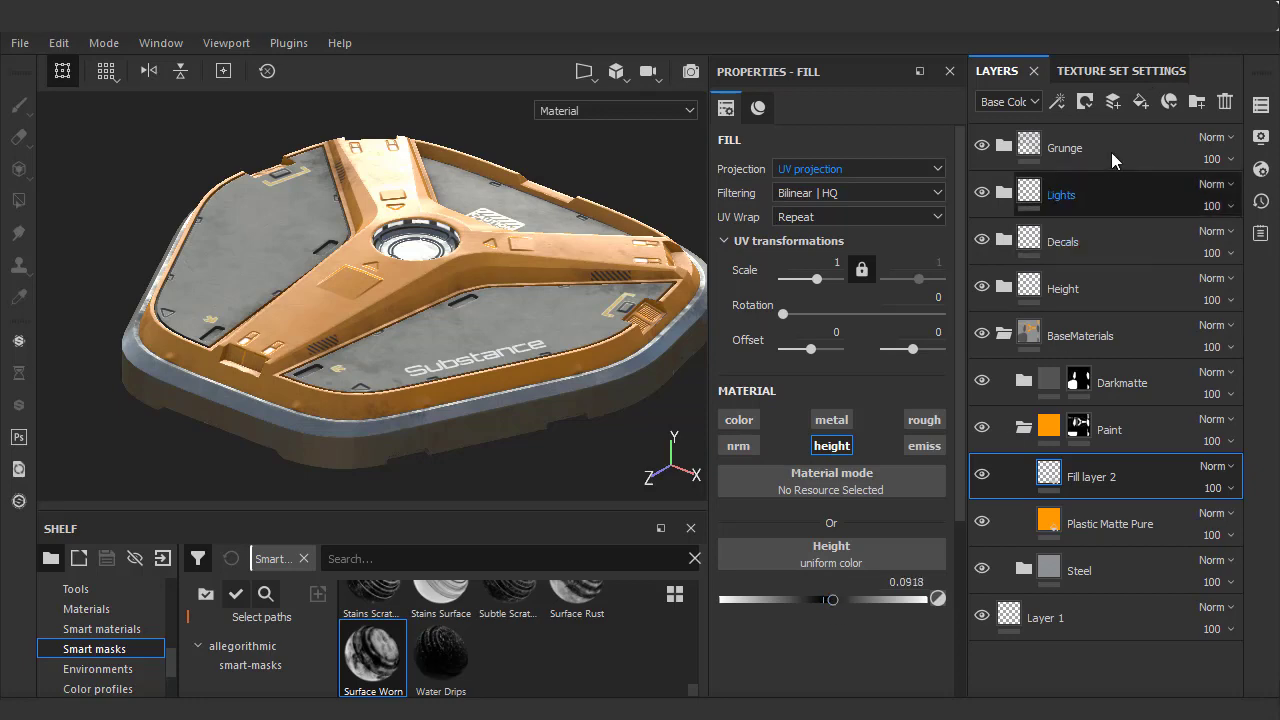
# Add a black mask to the new height layer and put a fill effect in that mask.
pyautogui.click(1085, 100)
pyautogui.click(1114, 148)
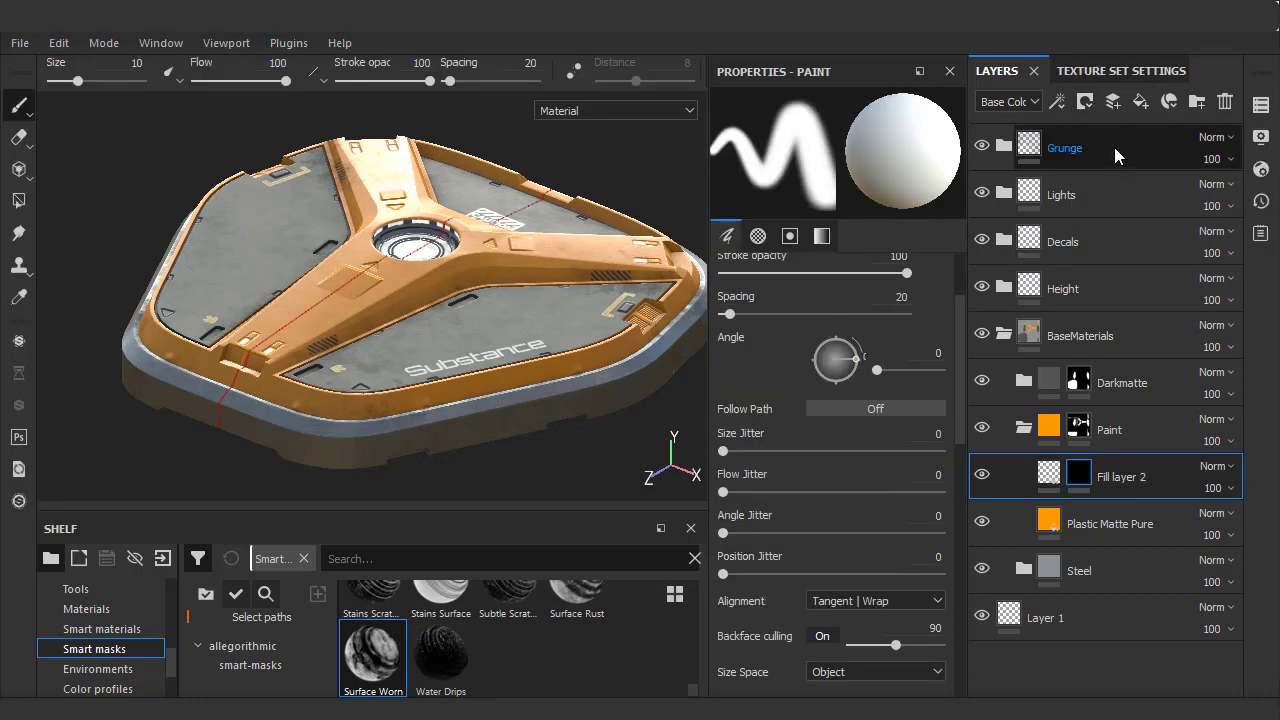
pyautogui.rightClick(1080, 475)
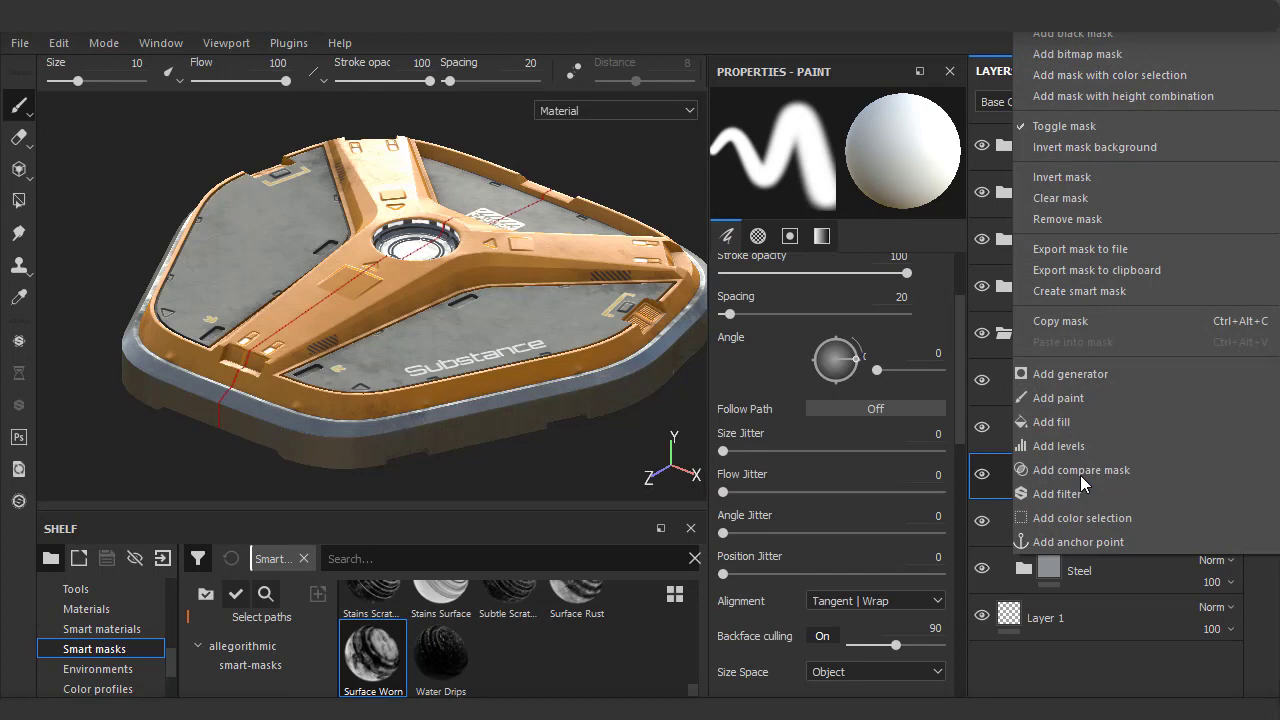
pyautogui.click(1066, 423)
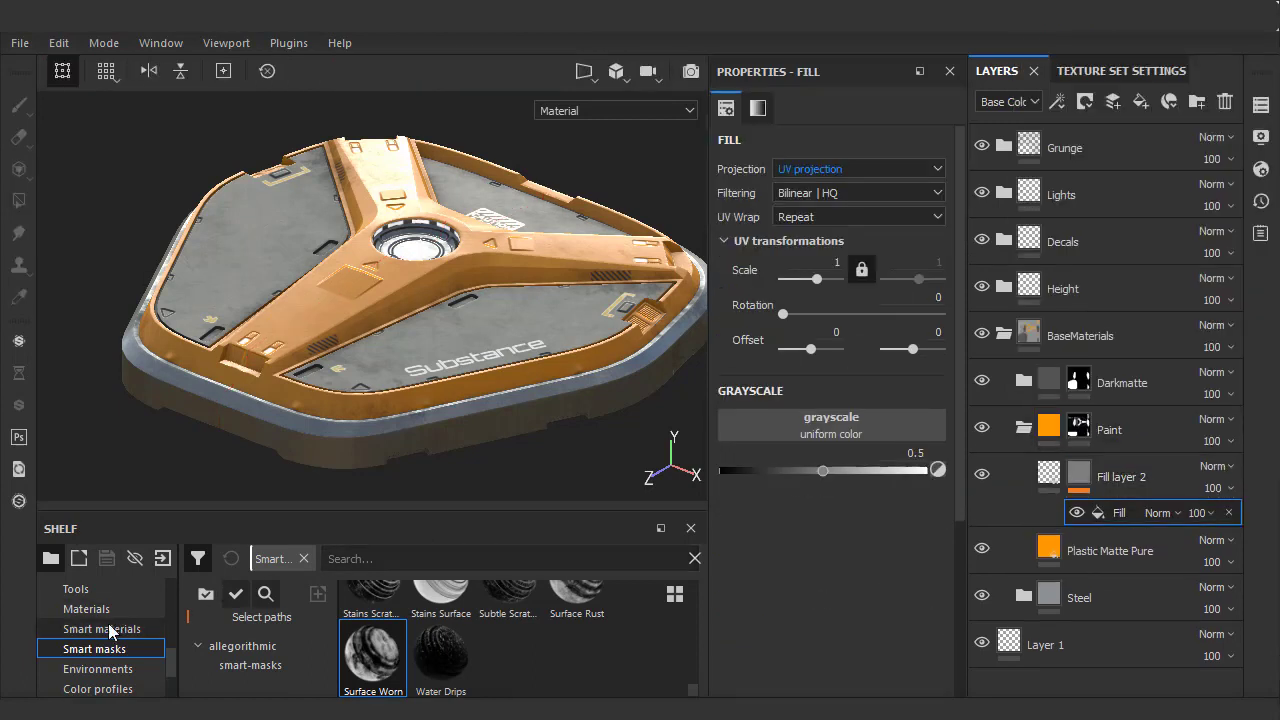
# Find the Dirt 2 procedural and assign it as the grayscale of the mask's fill effect.
pyautogui.scroll(4, 110, 630)
pyautogui.click(92, 668)
pyautogui.click(400, 558)
pyautogui.write('dirt 2')
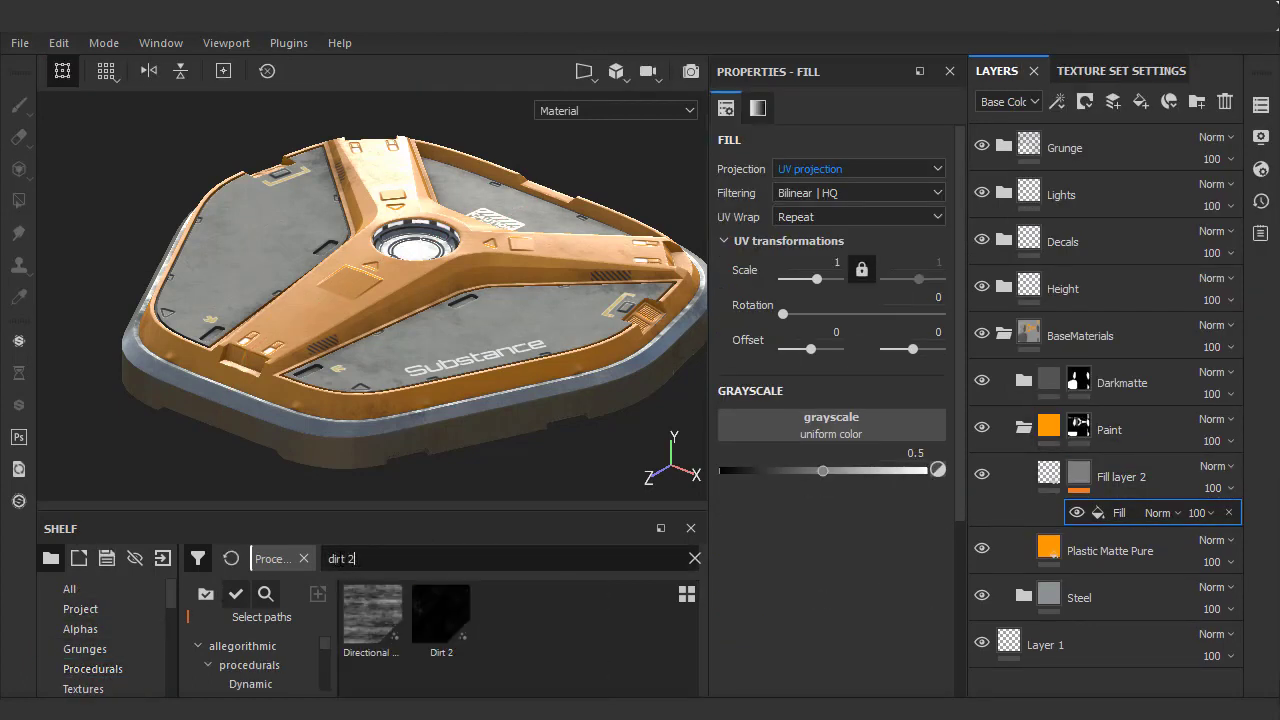
pyautogui.moveTo(432, 607); pyautogui.dragTo(823, 430)
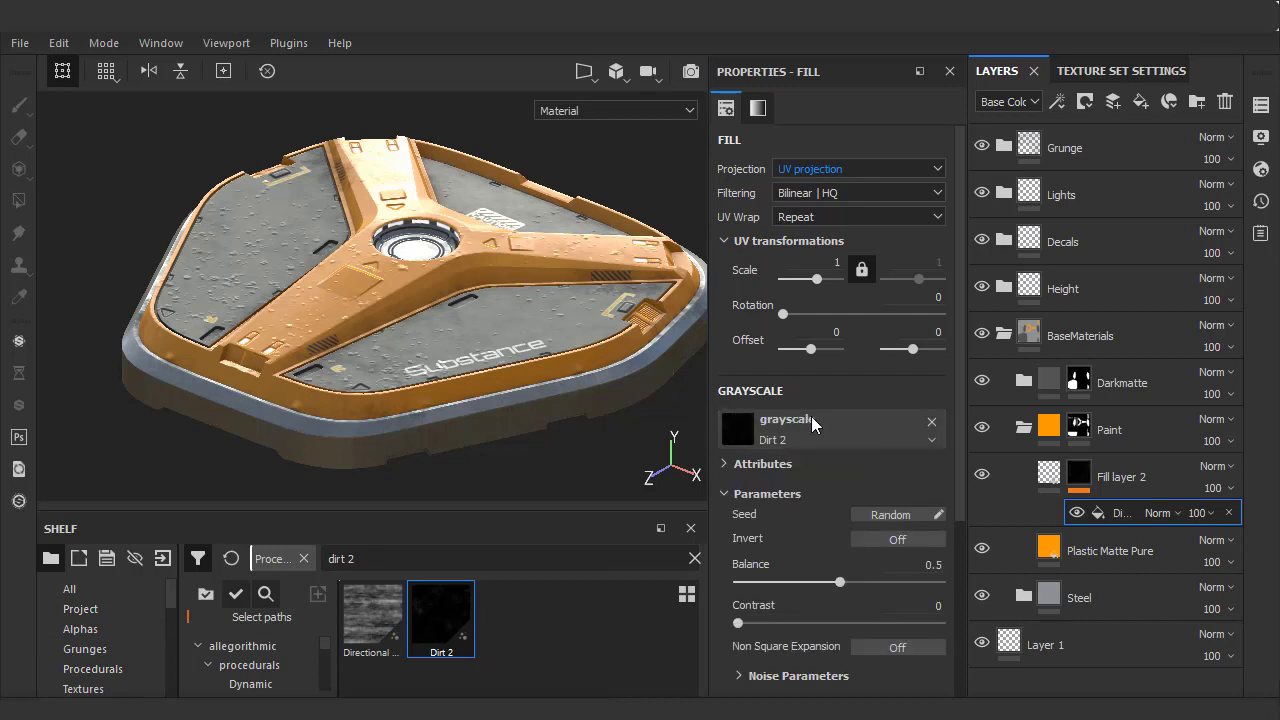
# Reduce the masked fill layer's height to 0.0145 and rename the layer Bumps.
pyautogui.click(1050, 475)
pyautogui.moveTo(835, 601); pyautogui.dragTo(825, 605)
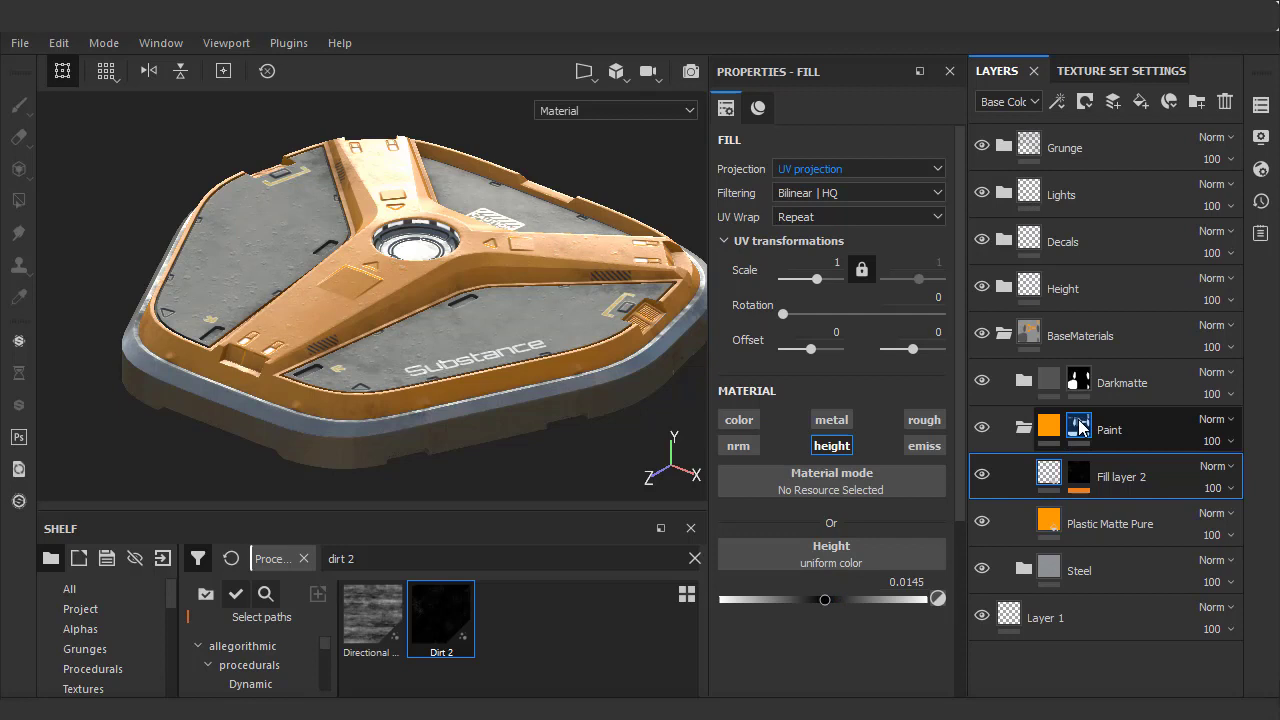
pyautogui.doubleClick(1118, 476)
pyautogui.write('B')
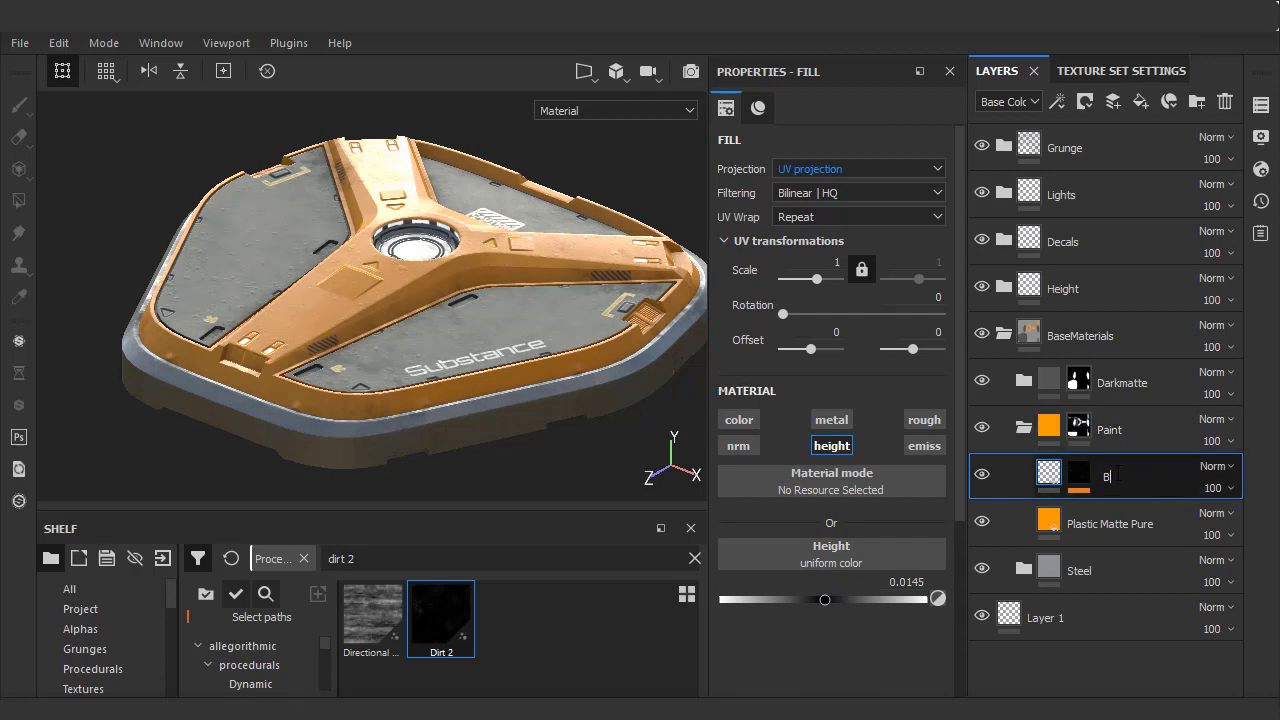
pyautogui.write('umps')
# Remove the grey panels from the Paint folder's mask with Polygon Fill in UV chunk mode and color 0.
pyautogui.click(1080, 428)
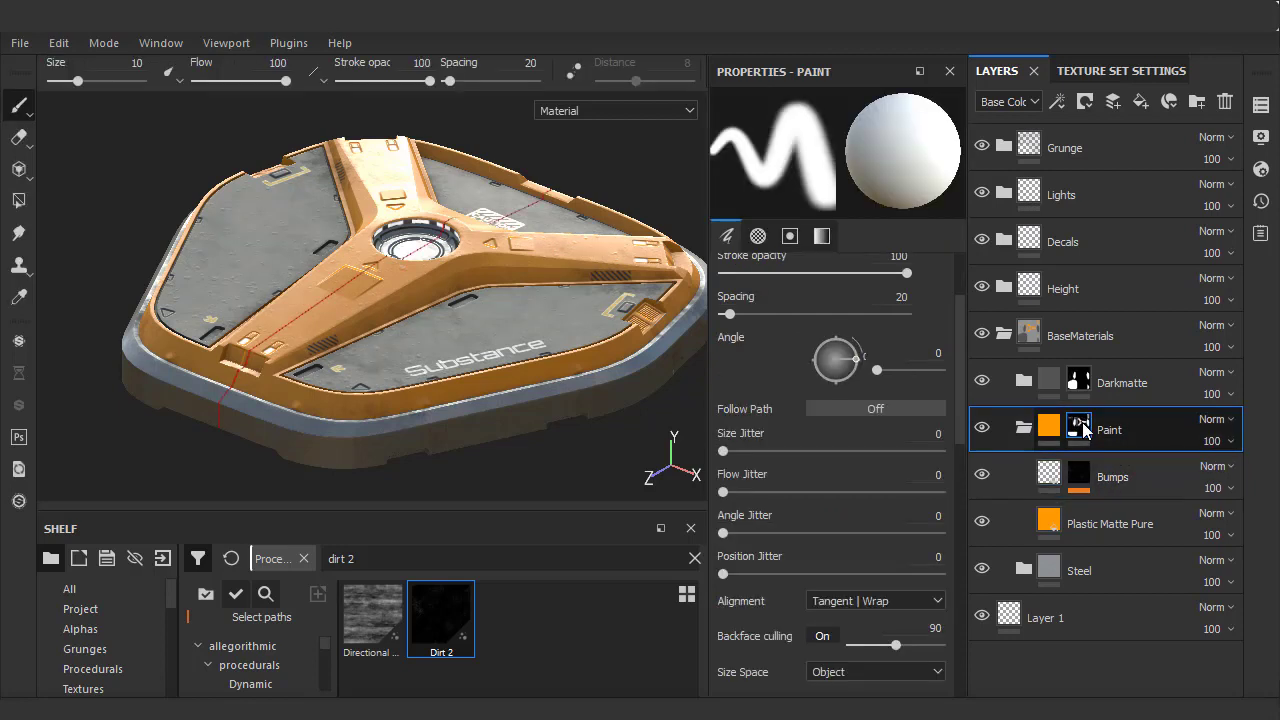
pyautogui.click(1050, 428)
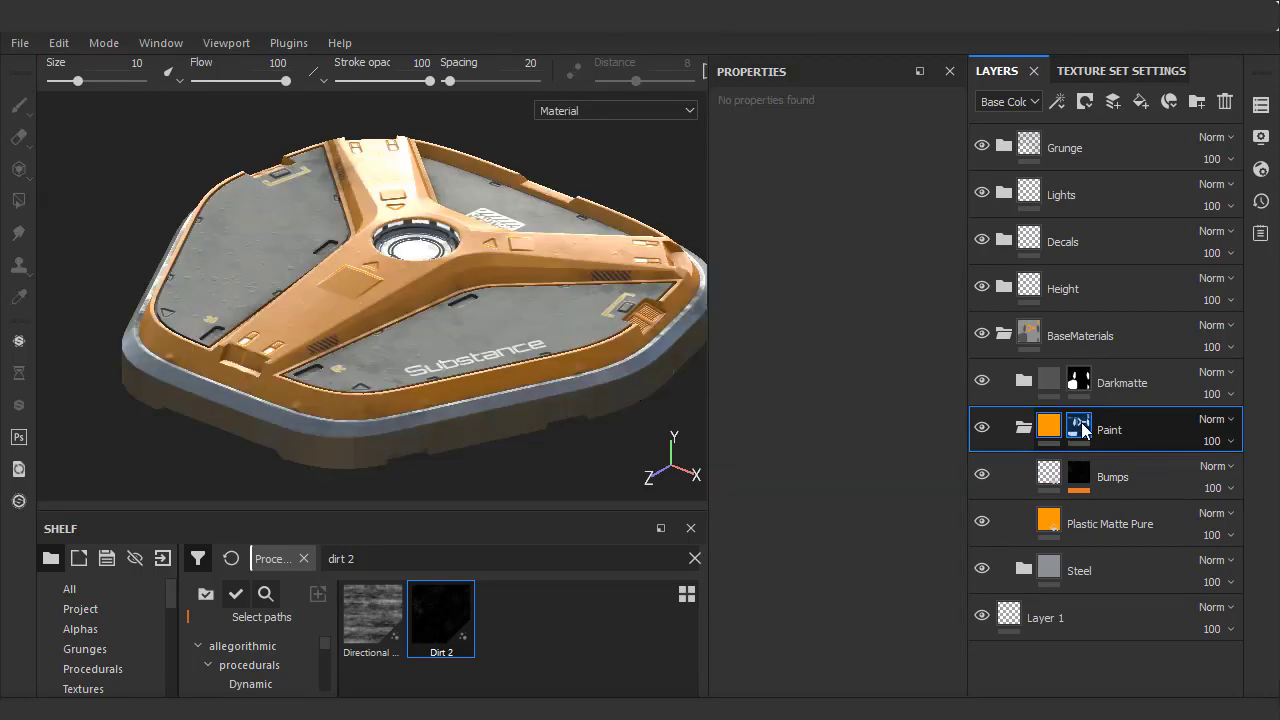
pyautogui.click(1080, 428)
pyautogui.press('4')
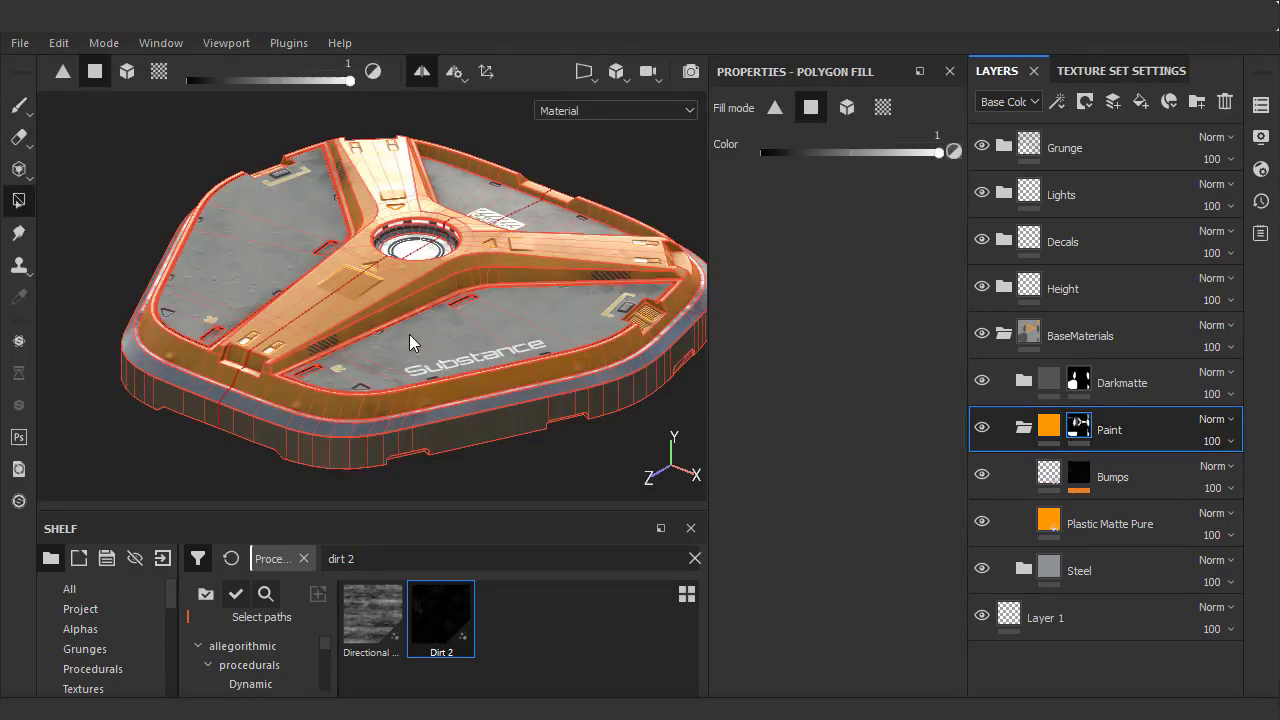
pyautogui.click(883, 106)
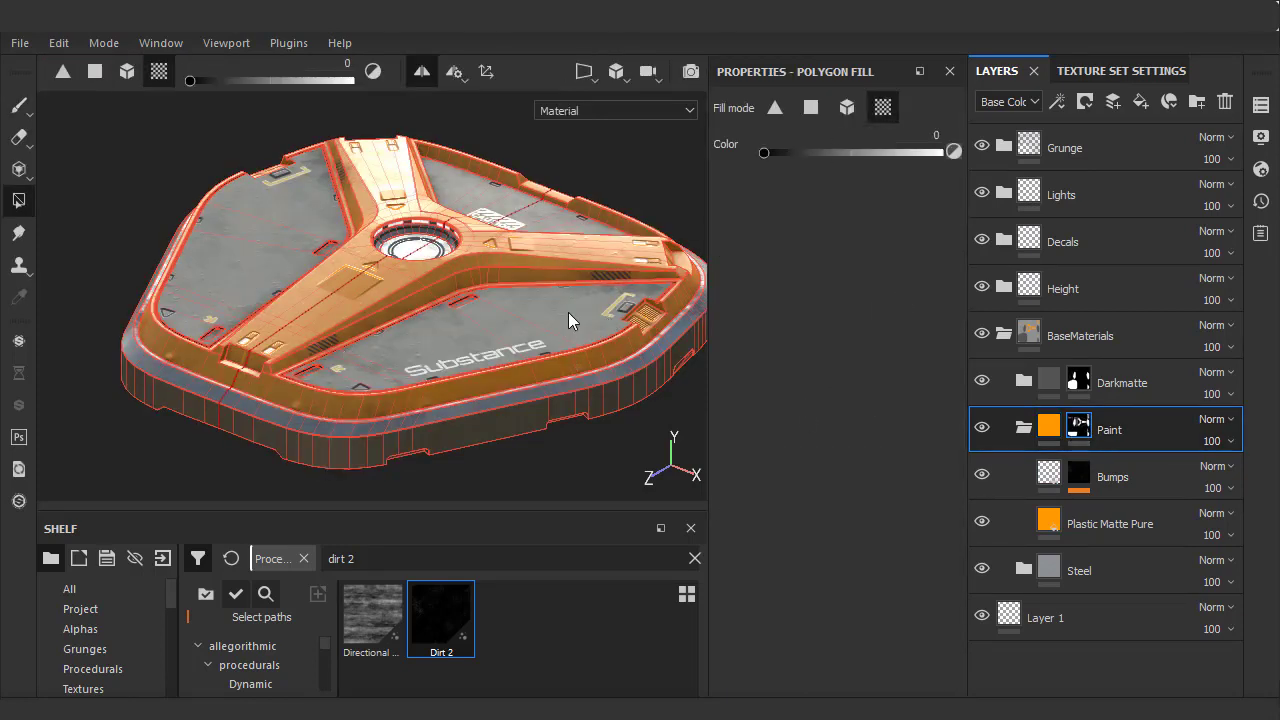
pyautogui.keyDown('alt'); pyautogui.moveTo(553, 312); pyautogui.dragTo(532, 236); pyautogui.keyUp('alt')
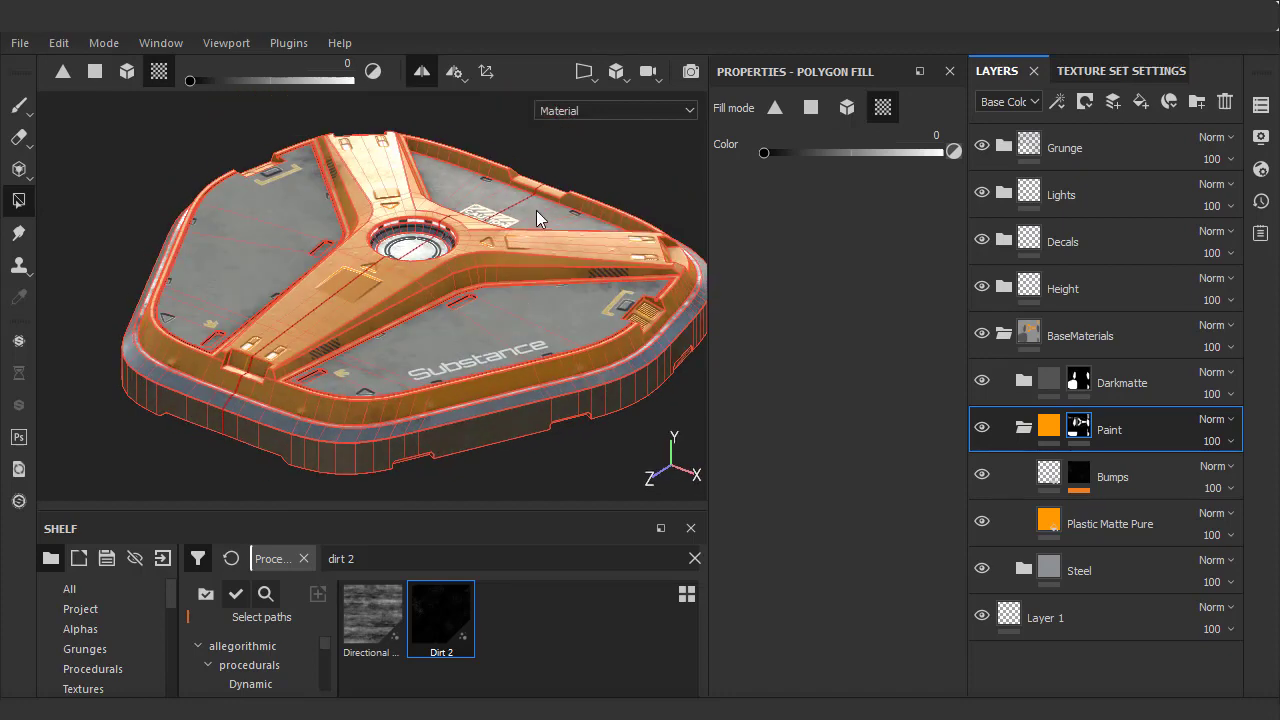
pyautogui.keyDown('shift'); pyautogui.moveTo(540, 228); pyautogui.dragTo(351, 260, button='right'); pyautogui.keyUp('shift')
pyautogui.keyDown('alt'); pyautogui.moveTo(428, 275); pyautogui.dragTo(520, 286, button='right'); pyautogui.keyUp('alt')
pyautogui.keyDown('alt'); pyautogui.moveTo(520, 286); pyautogui.dragTo(526, 283); pyautogui.keyUp('alt')
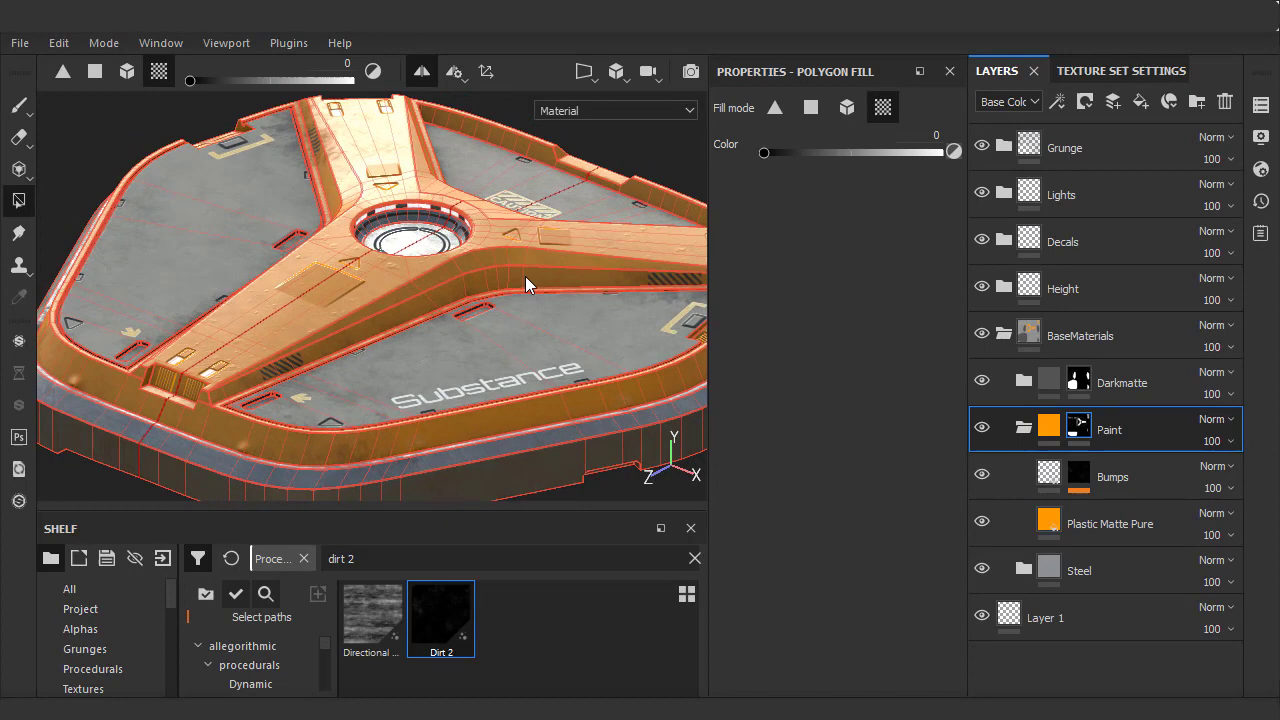
pyautogui.press('1')
pyautogui.keyDown('alt'); pyautogui.moveTo(557, 321); pyautogui.dragTo(553, 308, button='right'); pyautogui.keyUp('alt')
pyautogui.scroll(-2, 555, 313)
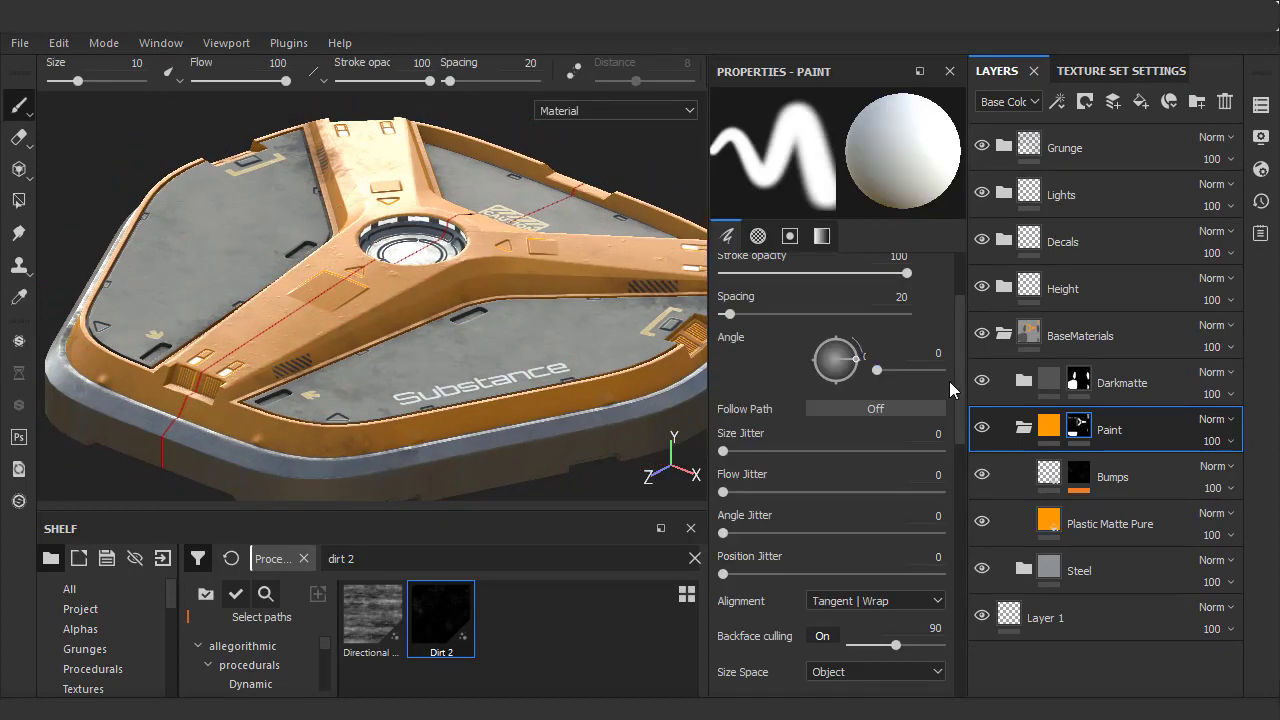
# Select Fill layer 1 inside the Darkmatte folder and show only the Base Color channel in the viewport.
pyautogui.click(1022, 383)
pyautogui.click(1090, 430)
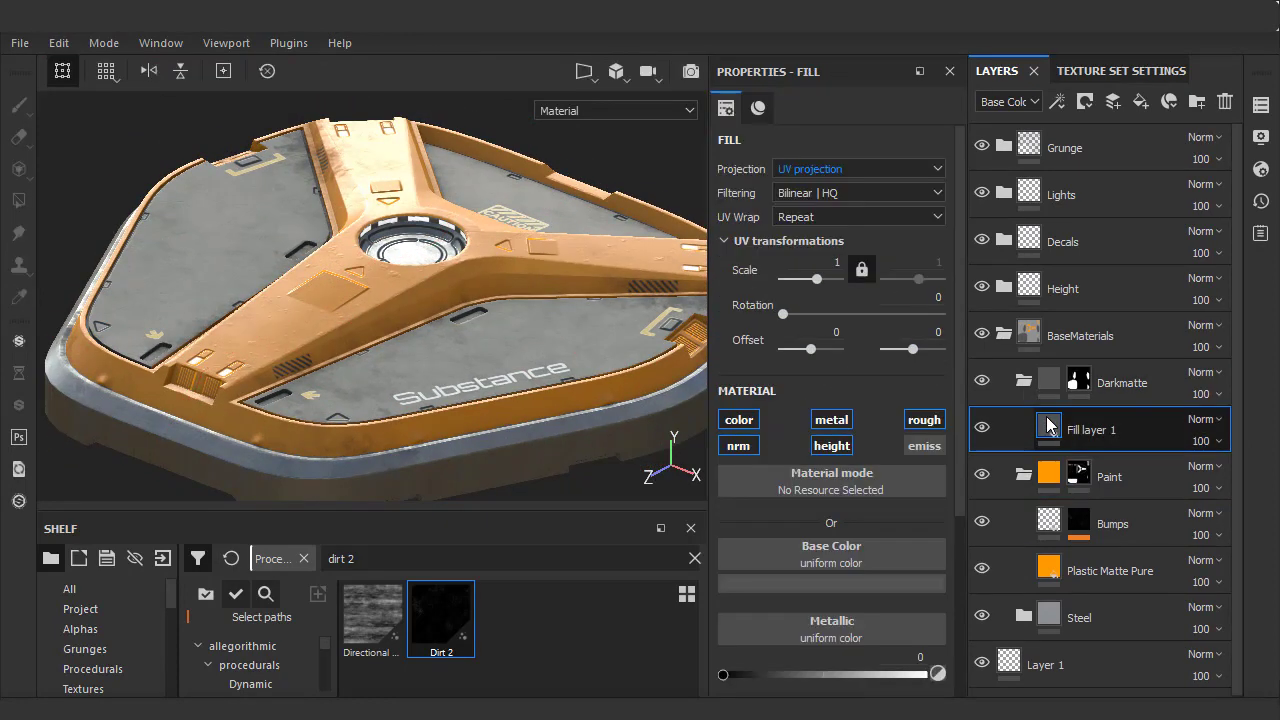
pyautogui.click(642, 110)
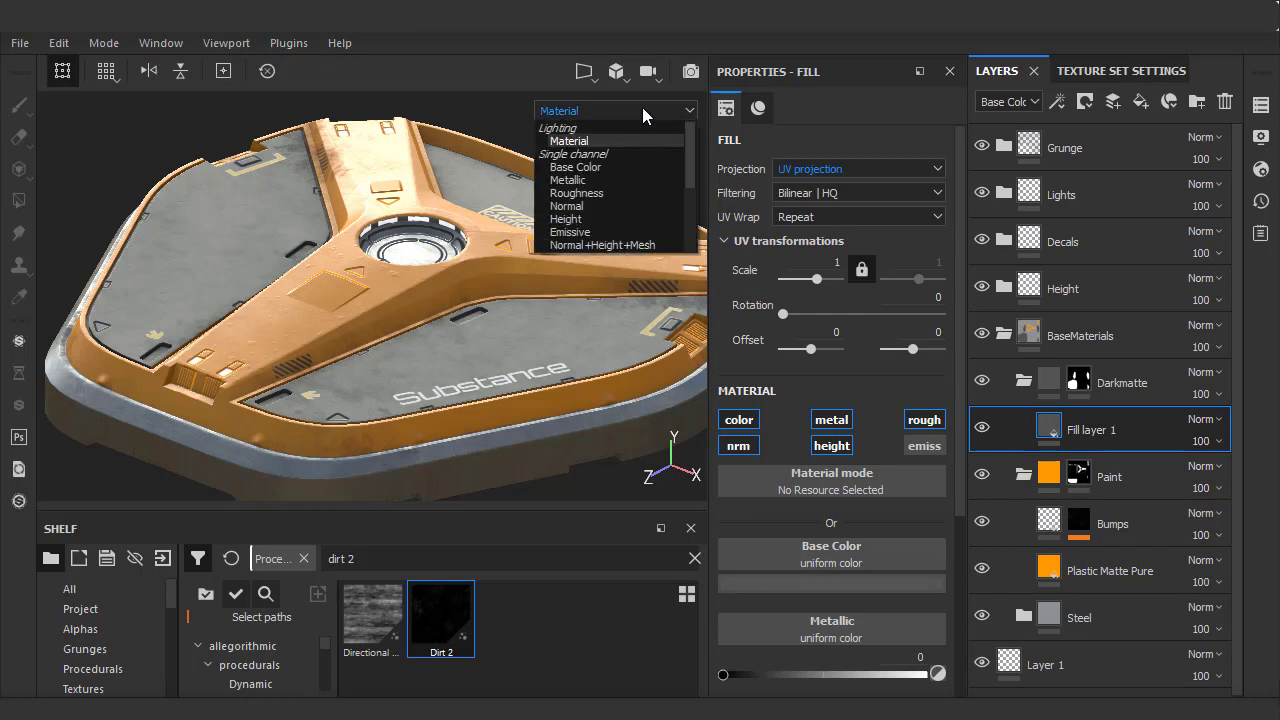
pyautogui.click(611, 166)
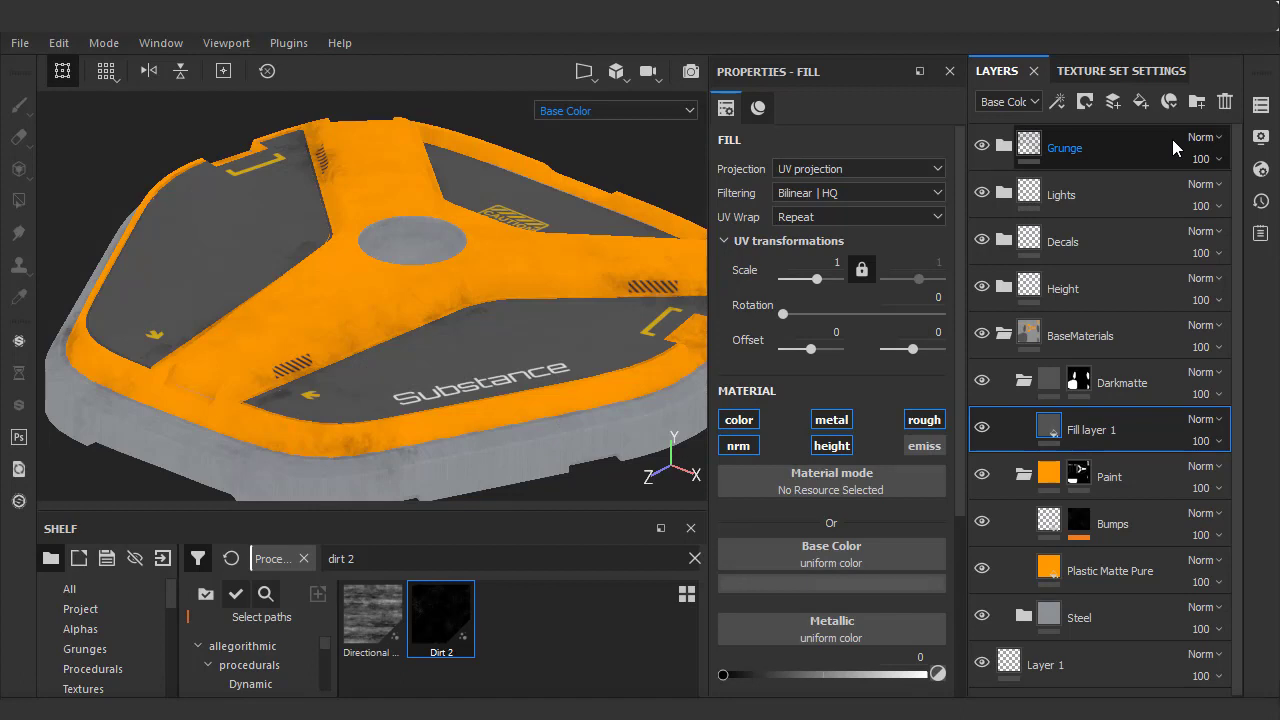
# Add a color-only fill layer above Fill layer 1 with a dark blue-grey base color of RGB 0.047, 0.050, 0.059.
pyautogui.click(1141, 101)
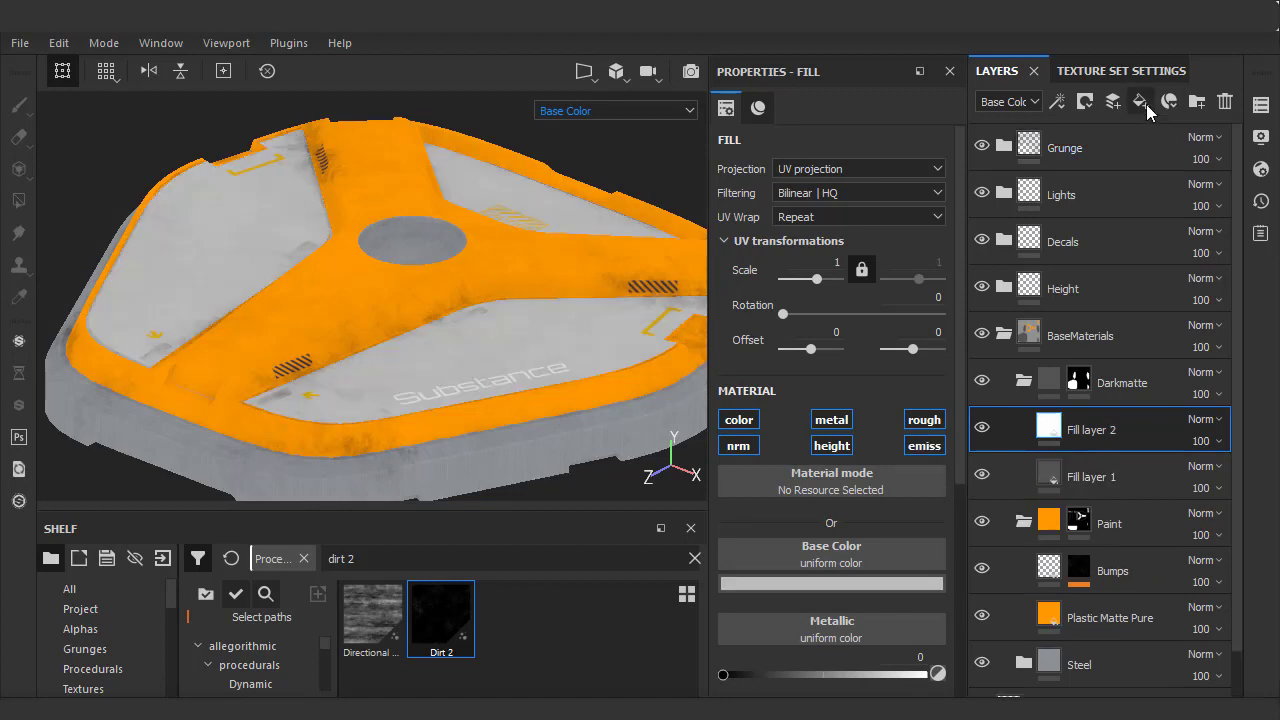
pyautogui.click(832, 582)
pyautogui.click(848, 497)
pyautogui.moveTo(1013, 540); pyautogui.dragTo(1013, 492)
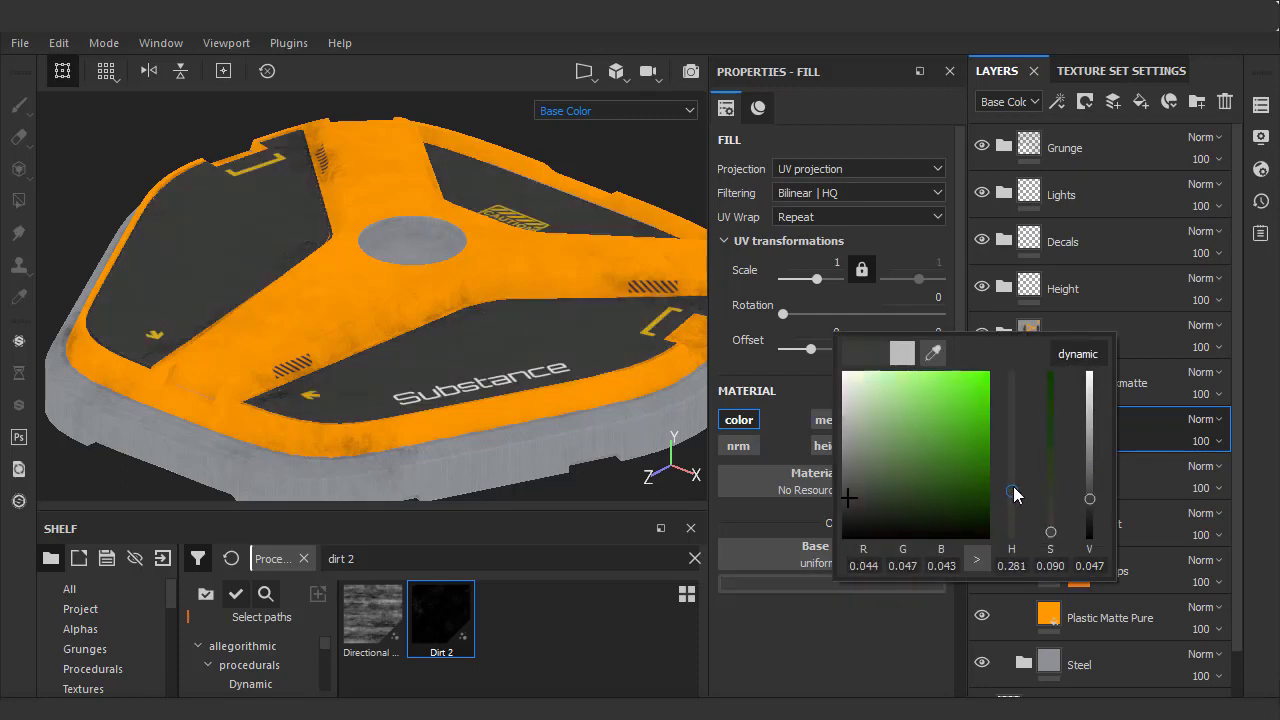
pyautogui.click(870, 491)
pyautogui.click(1011, 434)
pyautogui.click(856, 493)
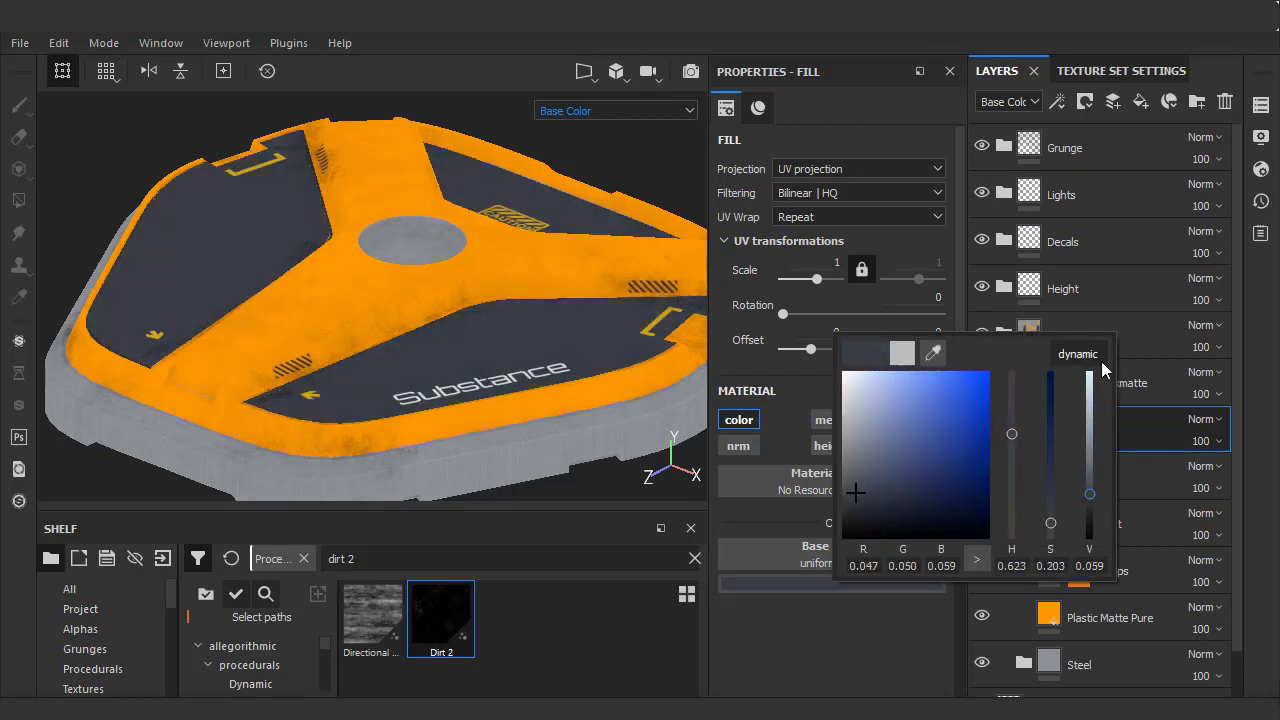
pyautogui.click(1158, 433)
# Apply the Surface Worn smart mask to Fill layer 2 in the Darkmatte folder.
pyautogui.scroll(-5, 115, 648)
pyautogui.scroll(1, 114, 646)
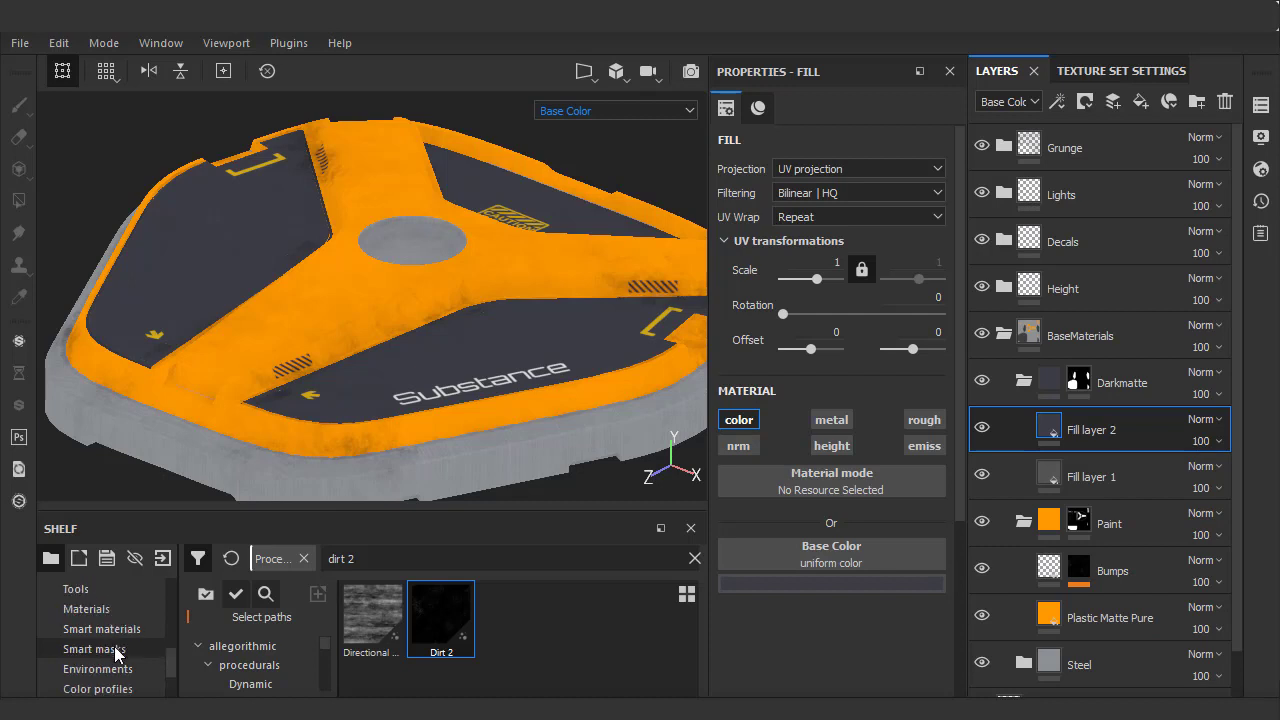
pyautogui.click(114, 648)
pyautogui.scroll(-8, 473, 648)
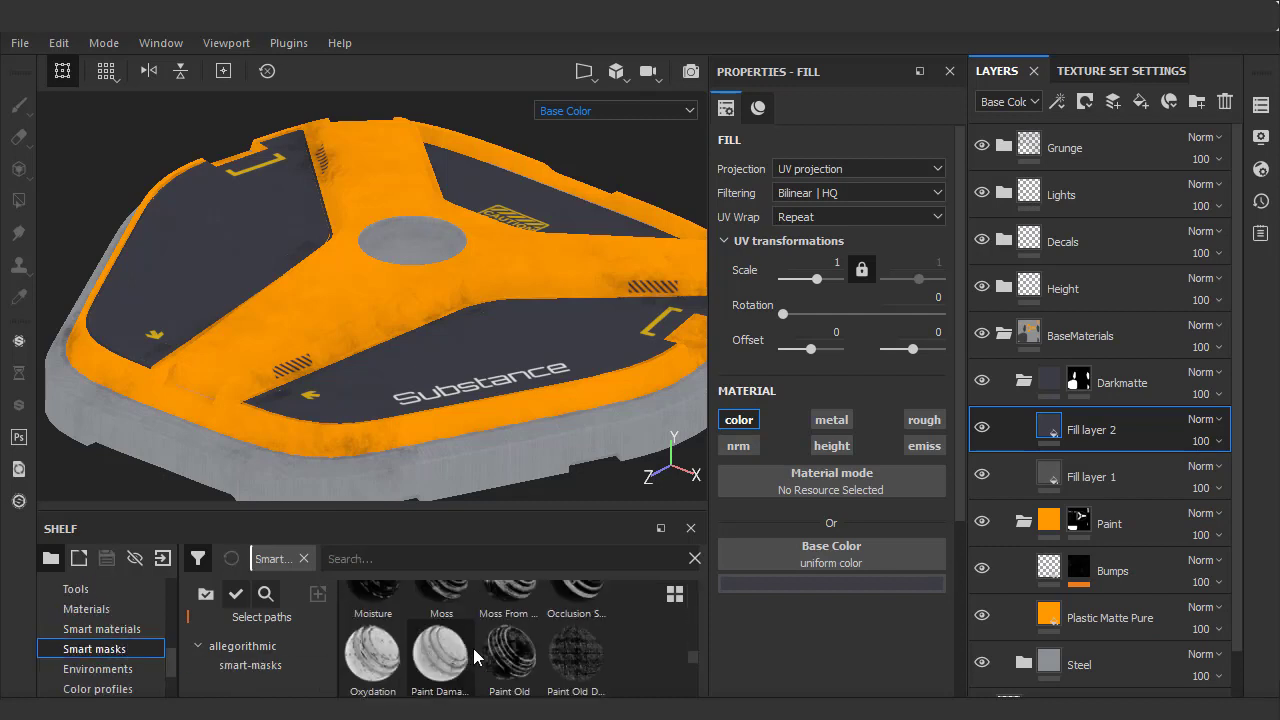
pyautogui.moveTo(375, 682)
pyautogui.mouseDown()
pyautogui.moveTo(1120, 428)
pyautogui.moveTo(1095, 428)
pyautogui.mouseUp()
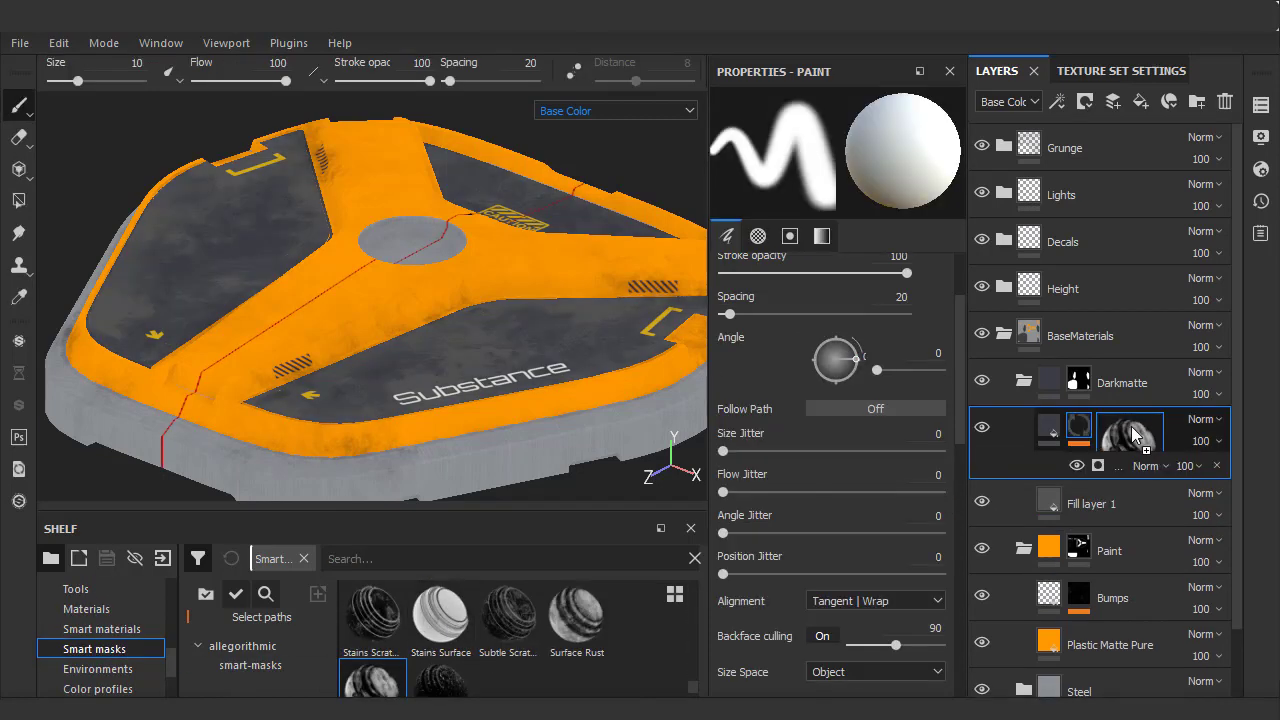
# Change Fill layer 2's base color to RGB 0.062, 0.063, 0.067 and return the viewport to Material display.
pyautogui.click(1054, 434)
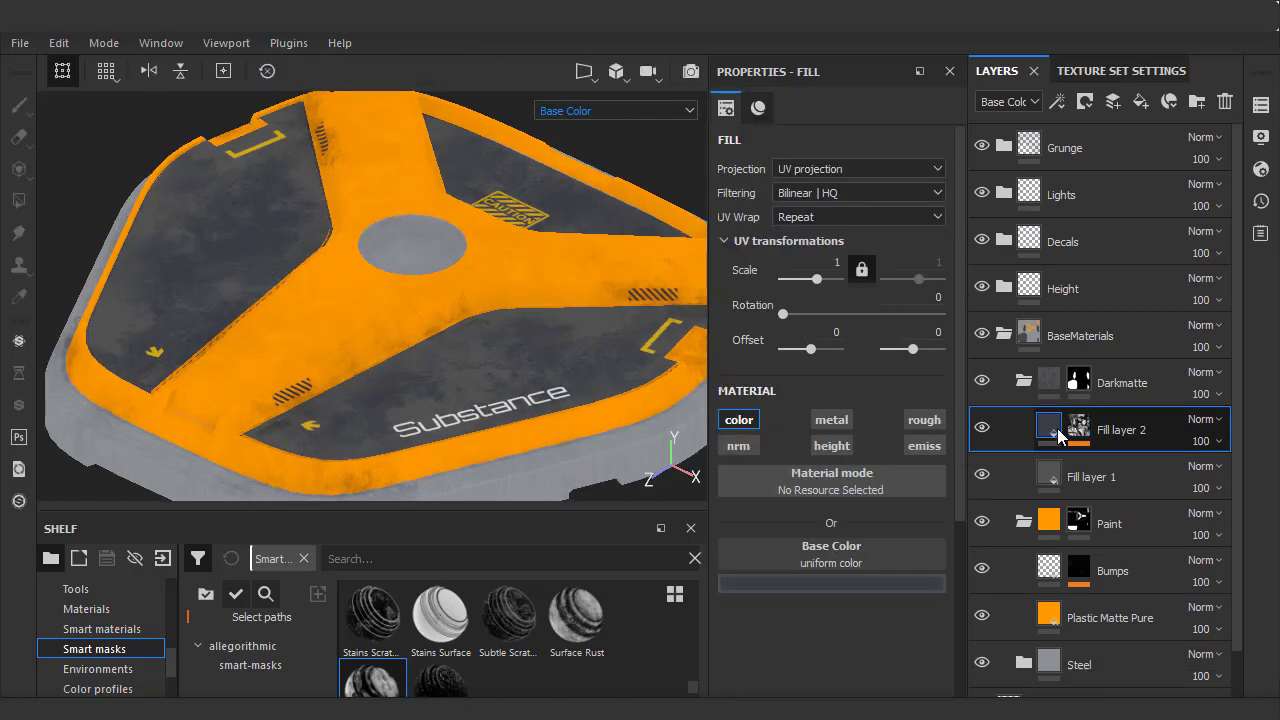
pyautogui.click(837, 580)
pyautogui.moveTo(857, 491); pyautogui.dragTo(853, 489)
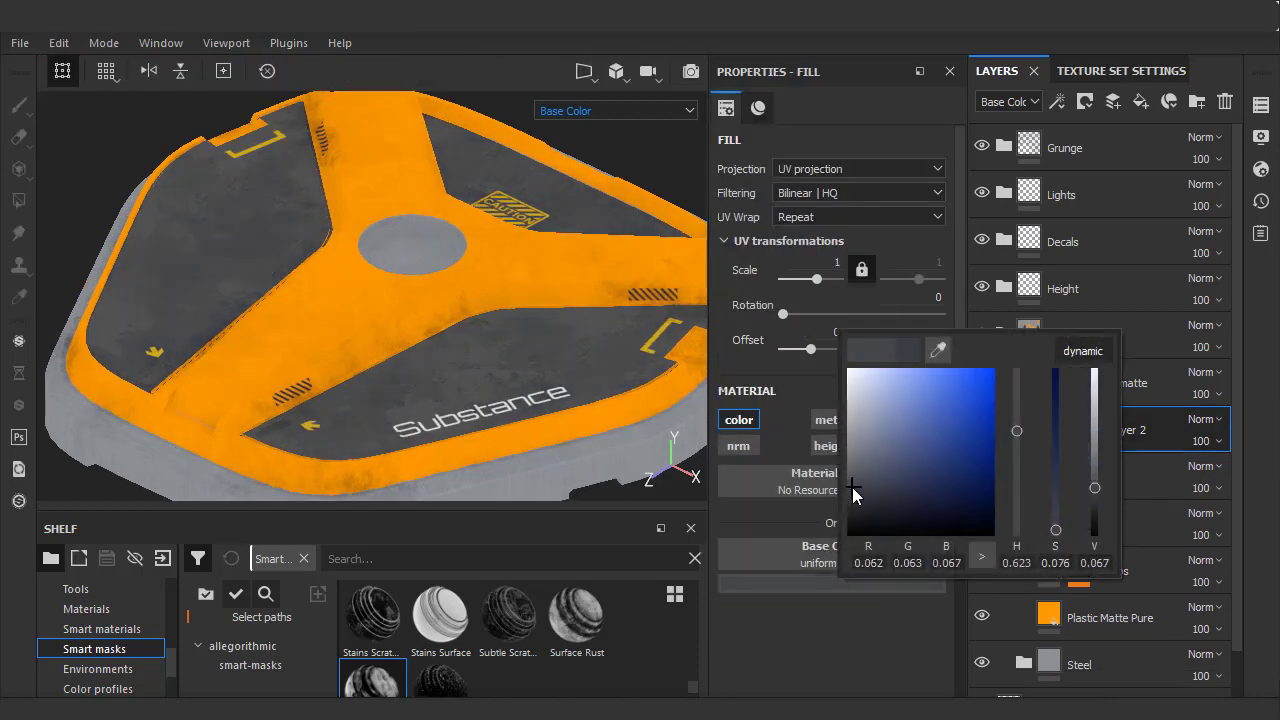
pyautogui.click(491, 363)
pyautogui.keyDown('alt'); pyautogui.moveTo(491, 363); pyautogui.dragTo(479, 363, button='middle'); pyautogui.keyUp('alt')
pyautogui.press('m')
# Select the Paint folder's mask, clear the brush alpha to a uniform color and set the brush size to 1.62.
pyautogui.click(1023, 381)
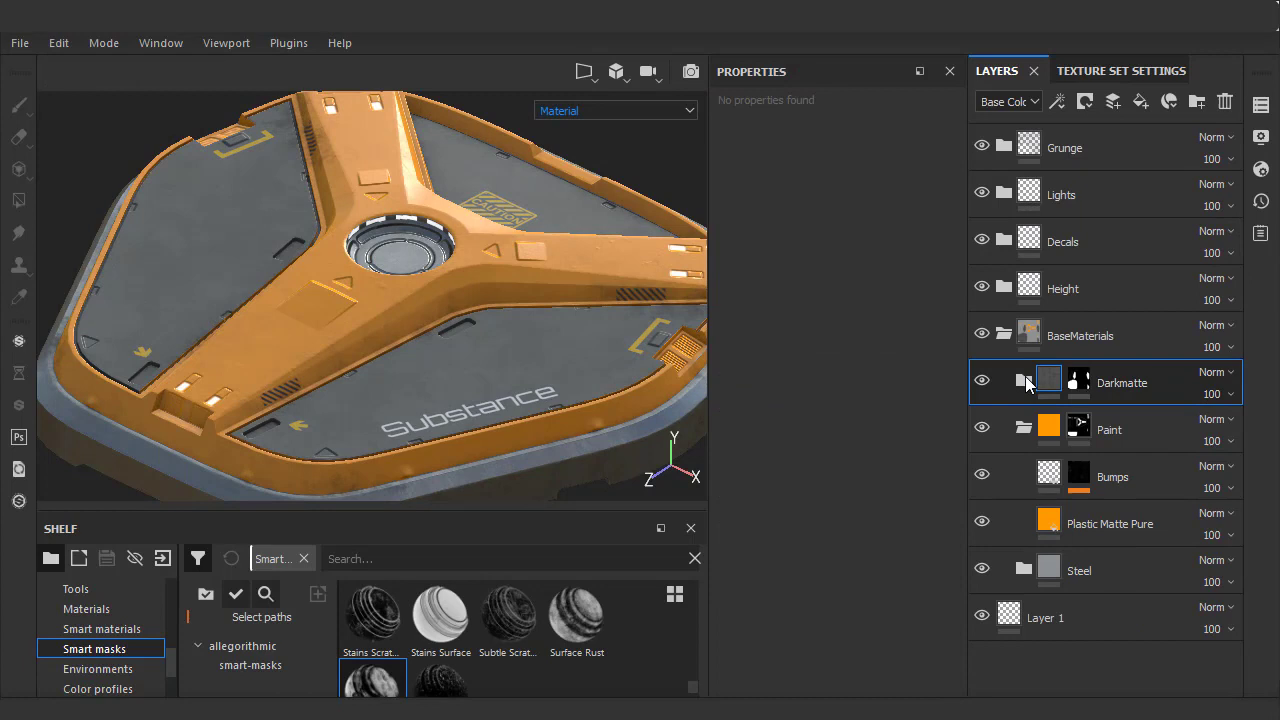
pyautogui.click(1080, 428)
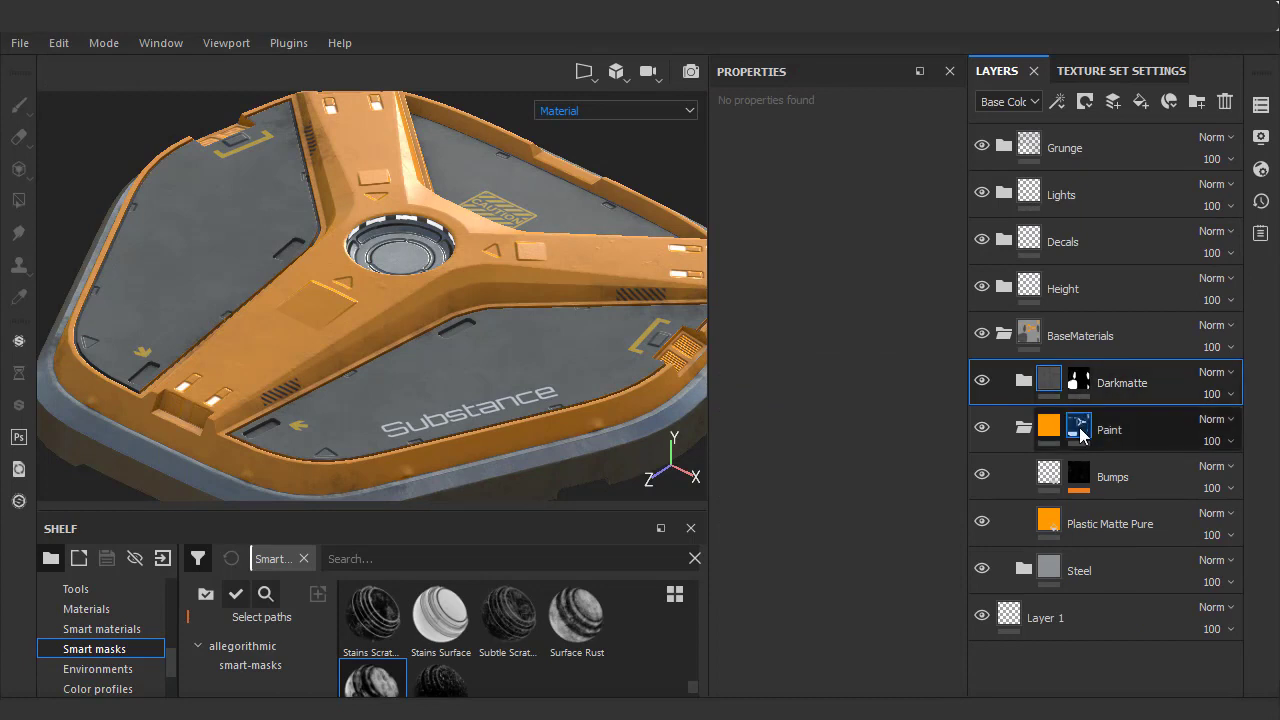
pyautogui.scroll(3, 907, 540)
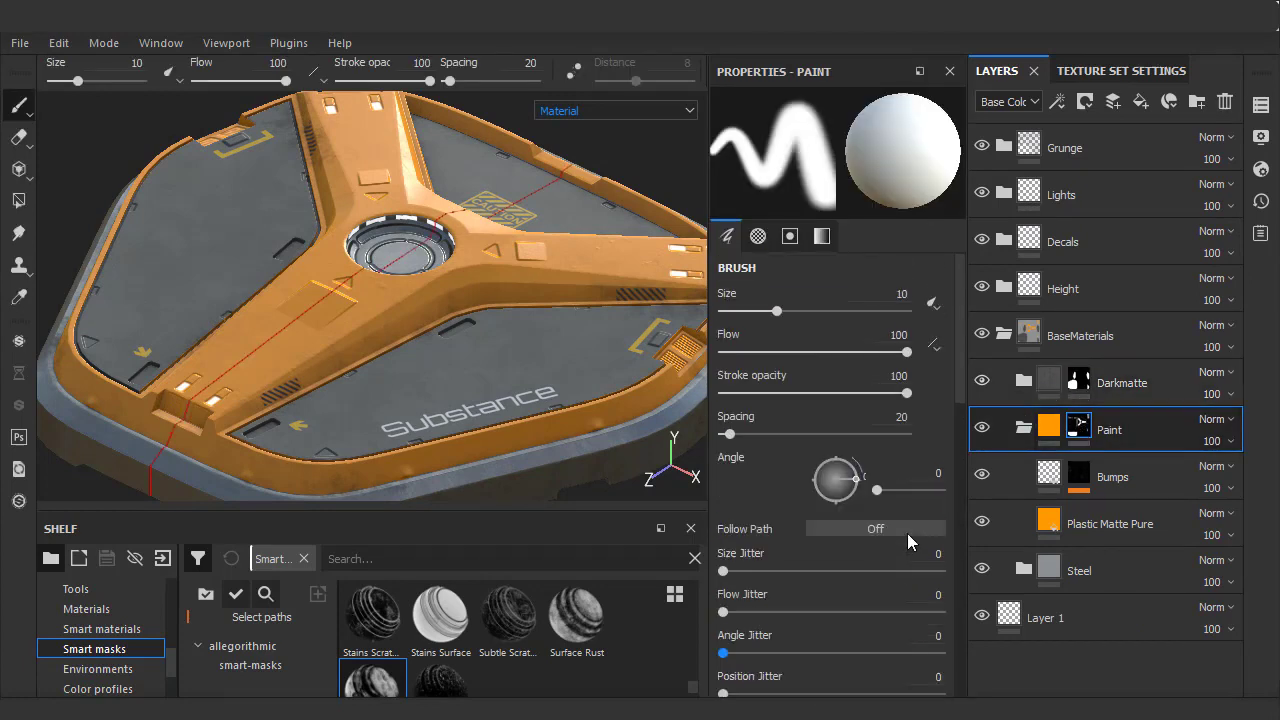
pyautogui.scroll(-6, 905, 535)
pyautogui.click(932, 566)
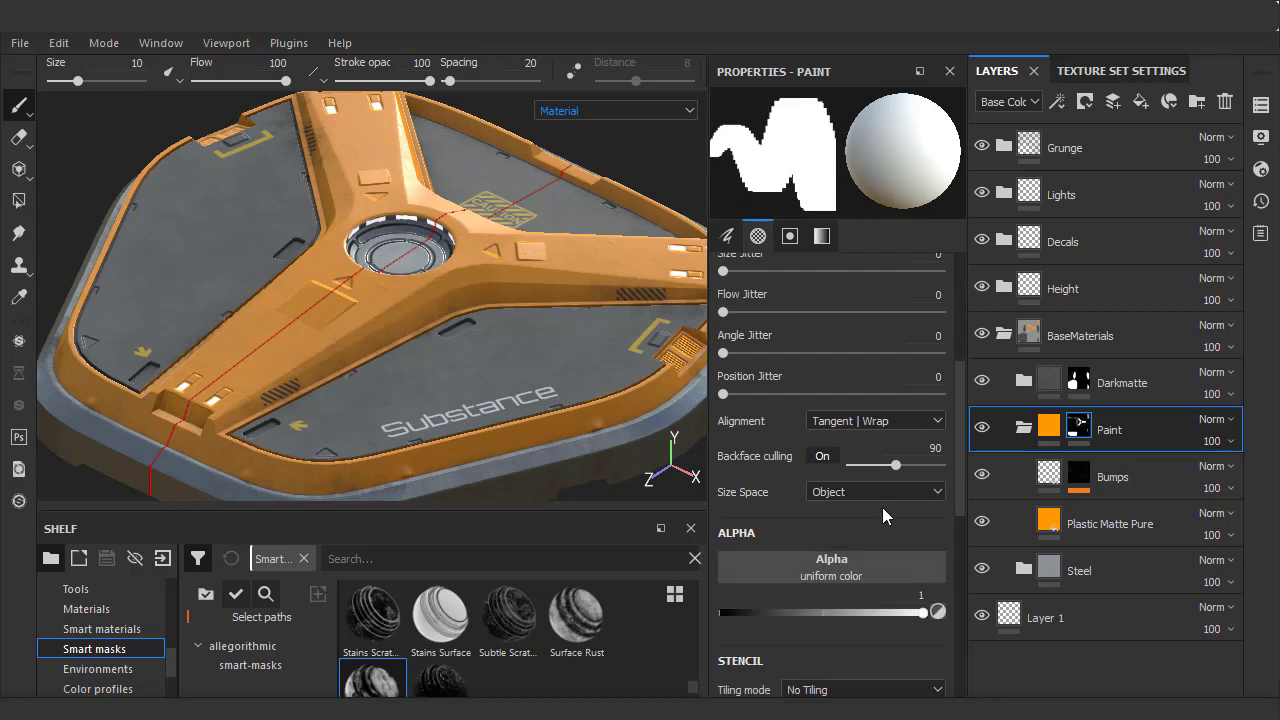
pyautogui.scroll(5, 882, 507)
pyautogui.moveTo(778, 316); pyautogui.dragTo(727, 316)
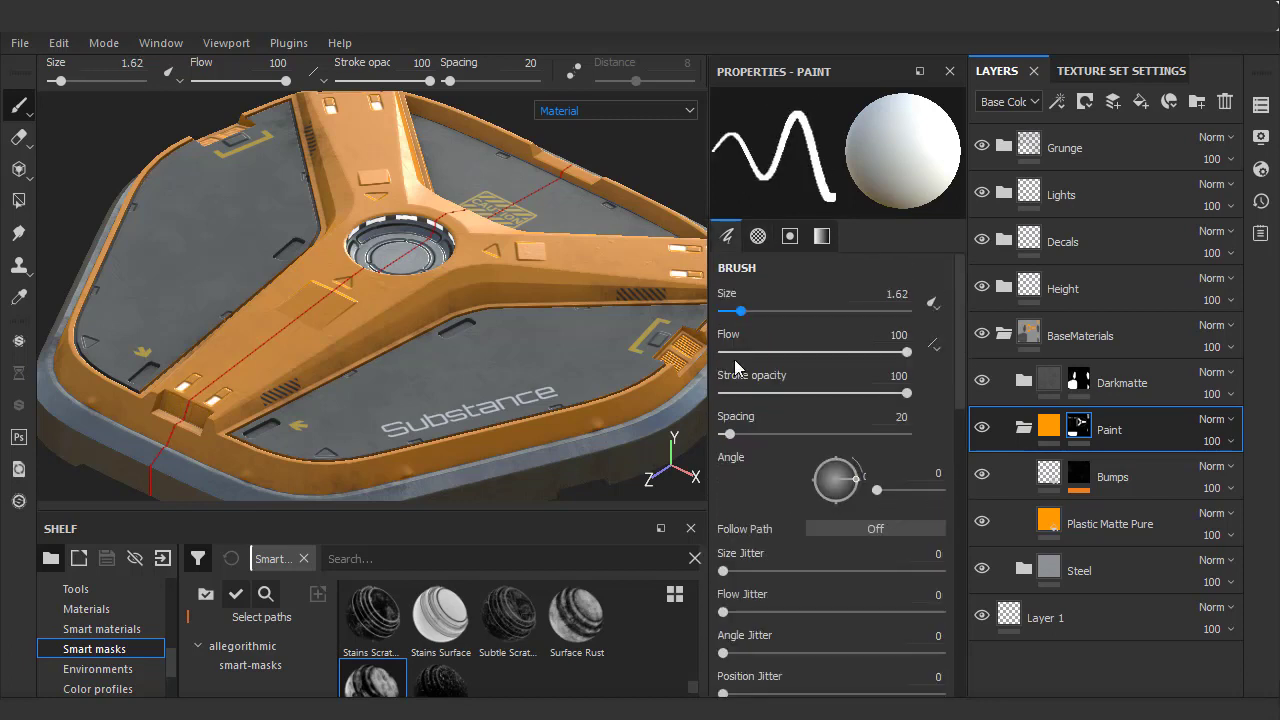
# Set the brush spacing to 42, size jitter to 81, angle jitter to 151 and position jitter to 31.
pyautogui.moveTo(729, 434); pyautogui.dragTo(900, 451)
pyautogui.scroll(-3, 725, 563)
pyautogui.moveTo(723, 533); pyautogui.dragTo(906, 533)
pyautogui.moveTo(723, 574); pyautogui.dragTo(791, 574)
pyautogui.moveTo(769, 314); pyautogui.dragTo(740, 314)
pyautogui.scroll(2, 389, 386)
# Paint broken chips into the Paint mask along the upper edges of the orange arms, alternating between black and white.
pyautogui.moveTo(313, 376); pyautogui.dragTo(339, 348, button='middle')
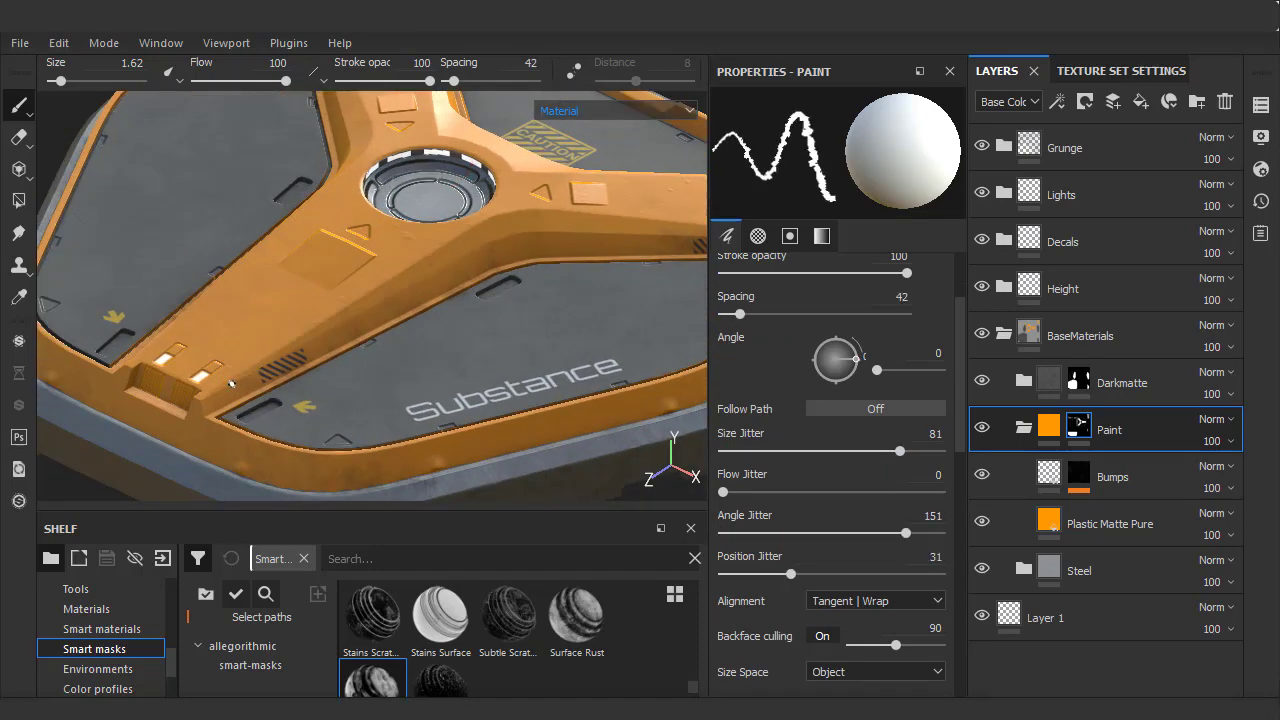
pyautogui.moveTo(232, 384); pyautogui.dragTo(394, 276)
pyautogui.keyDown('alt'); pyautogui.moveTo(650, 223); pyautogui.dragTo(450, 257, button='middle'); pyautogui.keyUp('alt')
pyautogui.press('x')
pyautogui.moveTo(460, 257); pyautogui.dragTo(590, 272)
pyautogui.press('x')
pyautogui.press('x')
pyautogui.keyDown('alt'); pyautogui.moveTo(597, 336); pyautogui.dragTo(374, 166); pyautogui.keyUp('alt')
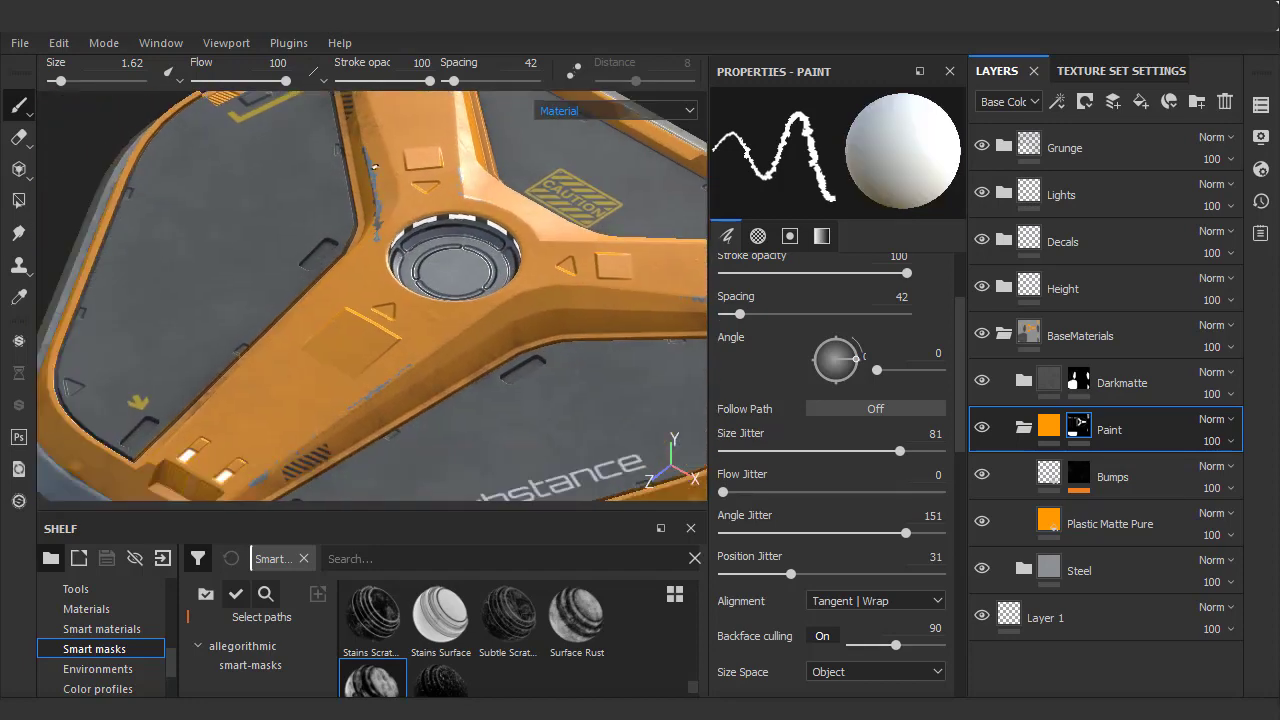
pyautogui.keyDown('alt'); pyautogui.moveTo(372, 162); pyautogui.dragTo(400, 124, button='middle'); pyautogui.keyUp('alt')
# Add more paint chips along the front arm's far edge and the rim beside the dark panel, using black and white strokes.
pyautogui.press('x')
pyautogui.moveTo(244, 356); pyautogui.dragTo(180, 425)
pyautogui.press('x')
pyautogui.moveTo(222, 378); pyautogui.dragTo(240, 360)
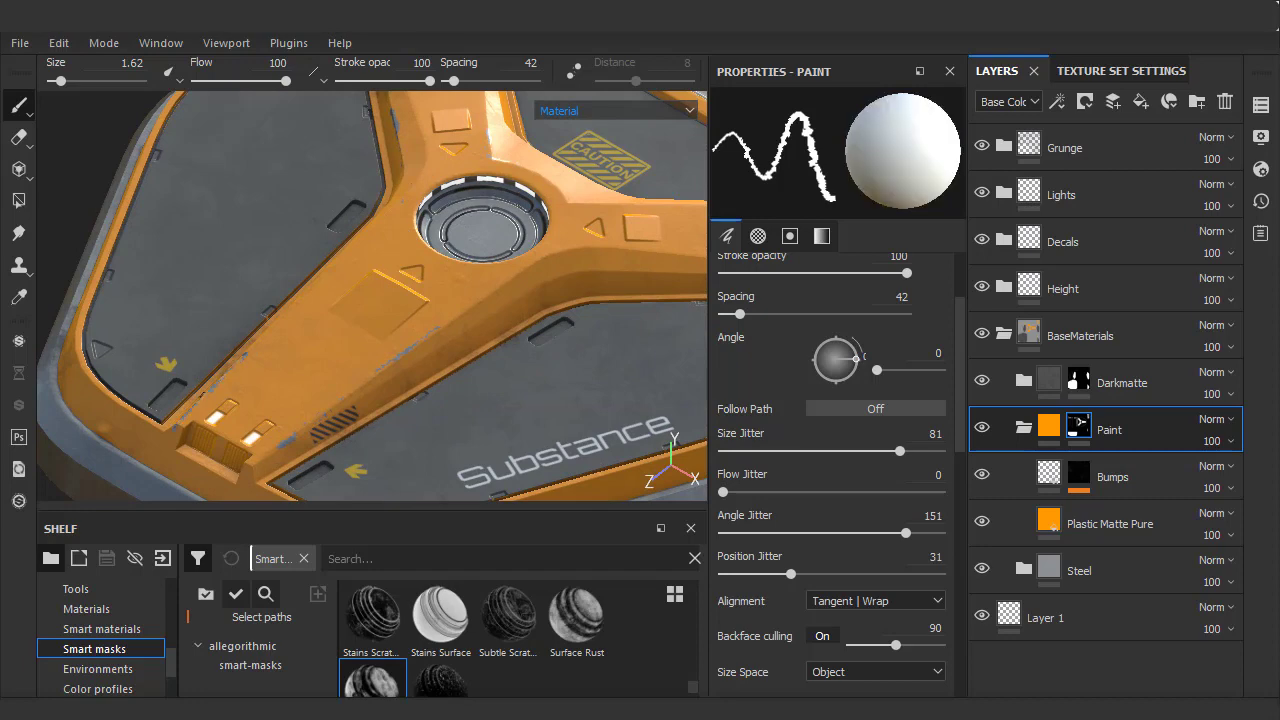
pyautogui.keyDown('alt'); pyautogui.moveTo(237, 365); pyautogui.dragTo(256, 308, button='middle'); pyautogui.keyUp('alt')
pyautogui.press('x')
pyautogui.moveTo(100, 362); pyautogui.dragTo(156, 397)
pyautogui.press('x')
pyautogui.moveTo(126, 378); pyautogui.dragTo(104, 364)
pyautogui.keyDown('alt'); pyautogui.moveTo(572, 245); pyautogui.dragTo(425, 311, button='middle'); pyautogui.keyUp('alt')
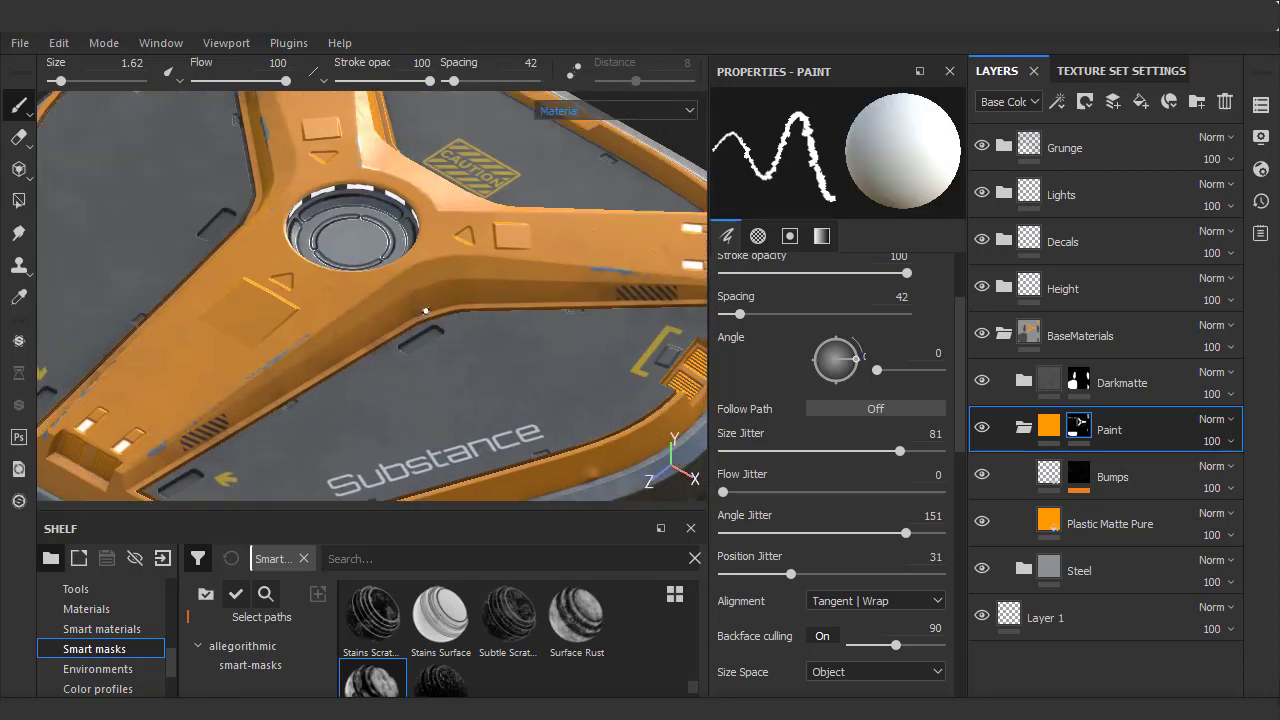
pyautogui.press('x')
pyautogui.press('x')
# Set the height of the Plastic Matte Pure layer to 0.01.
pyautogui.keyDown('alt'); pyautogui.moveTo(312, 358); pyautogui.dragTo(368, 315, button='middle'); pyautogui.keyUp('alt')
pyautogui.keyDown('alt'); pyautogui.moveTo(368, 315); pyautogui.dragTo(450, 318, button='right'); pyautogui.keyUp('alt')
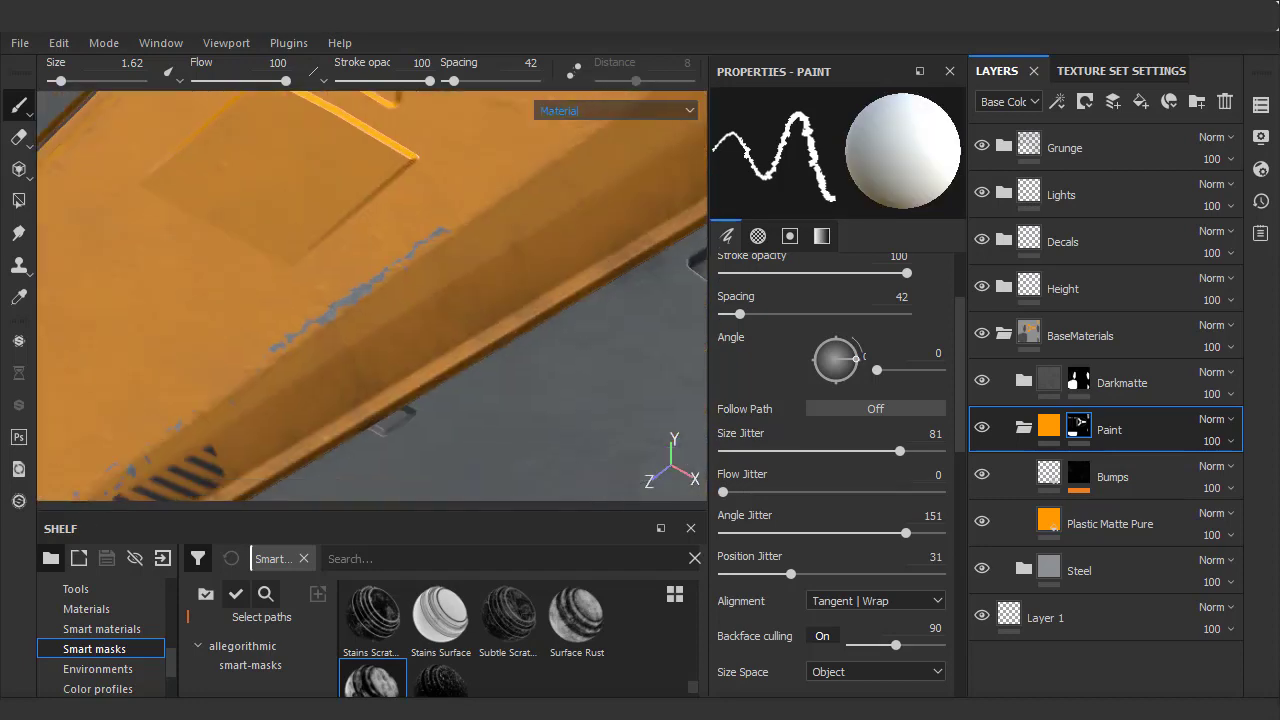
pyautogui.keyDown('alt'); pyautogui.moveTo(450, 318); pyautogui.dragTo(455, 270); pyautogui.keyUp('alt')
pyautogui.click(1100, 520)
pyautogui.scroll(-6, 838, 510)
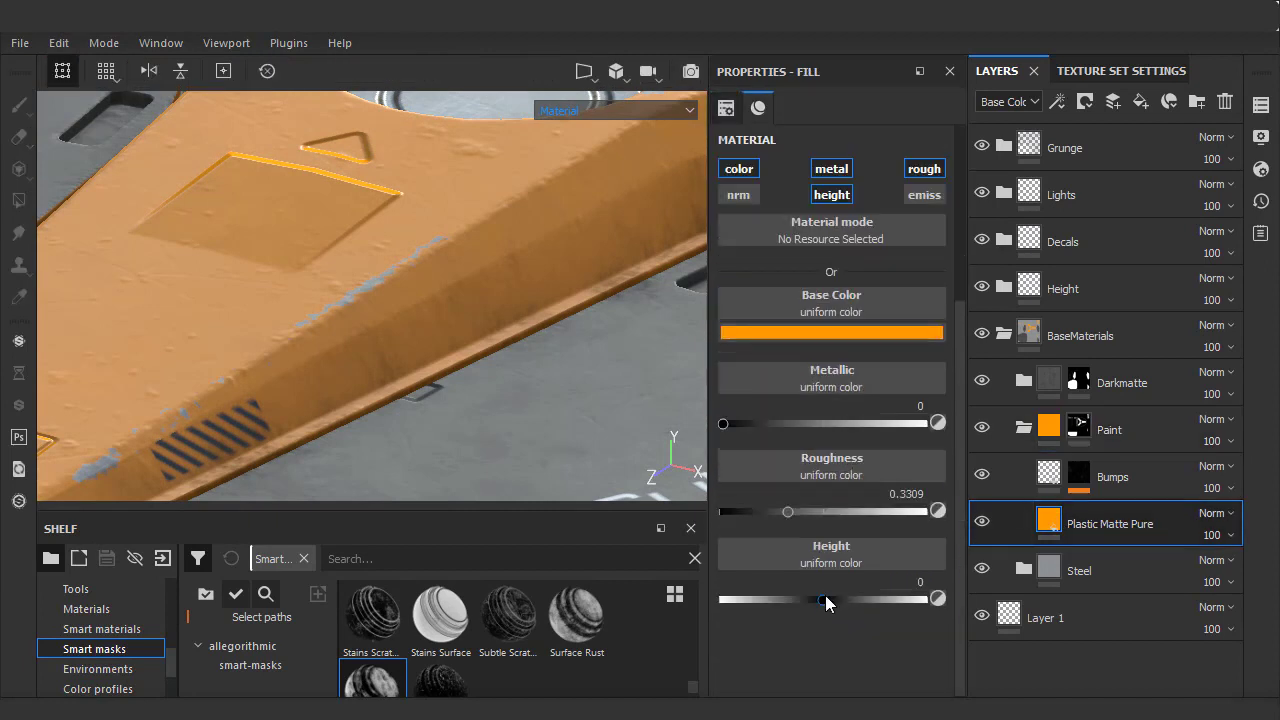
pyautogui.click(825, 600)
pyautogui.moveTo(826, 600); pyautogui.dragTo(833, 601)
pyautogui.click(926, 582)
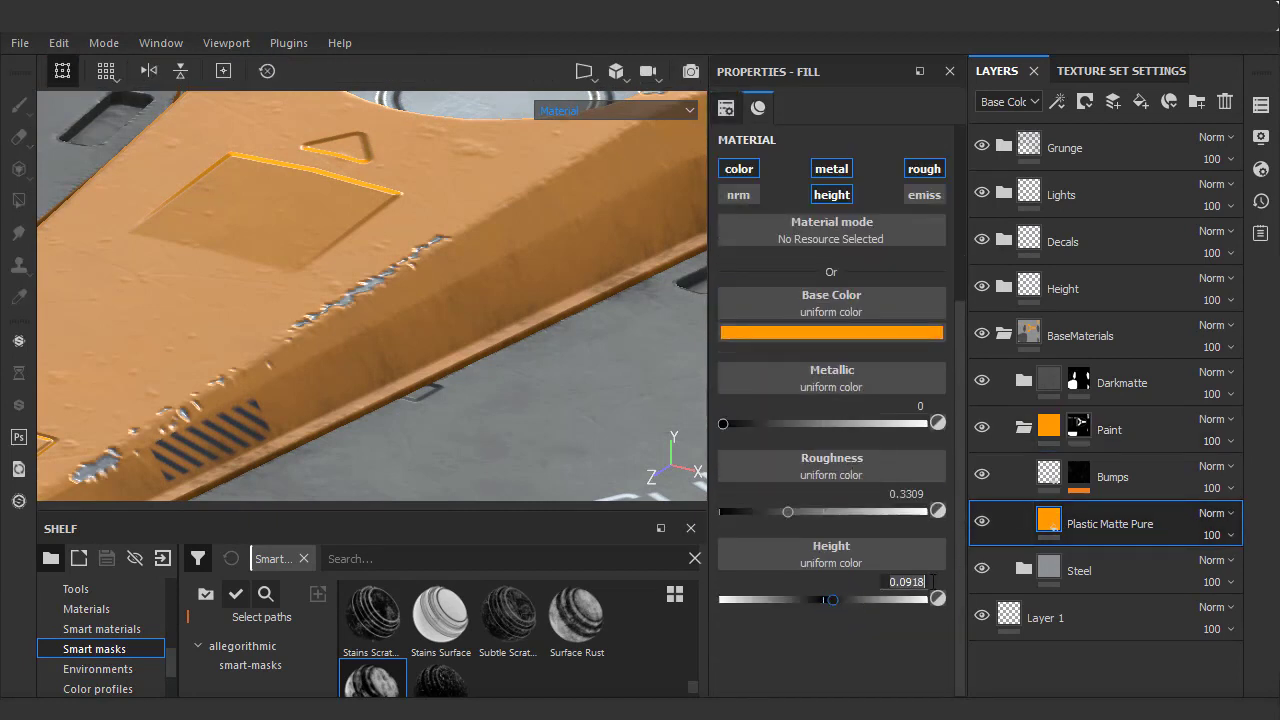
pyautogui.write('0.01')
pyautogui.press('Return')
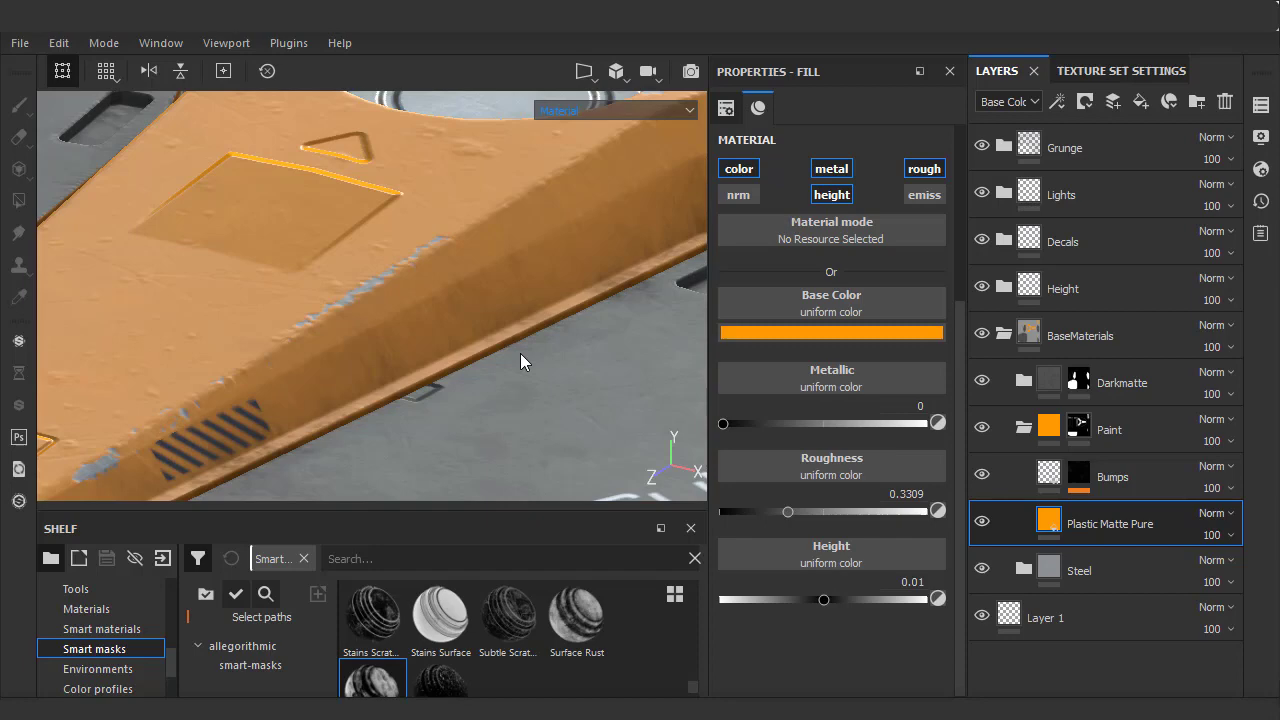
# Examine the chipped paint edges up close and across the whole platform under different lighting.
pyautogui.scroll(5, 586, 318)
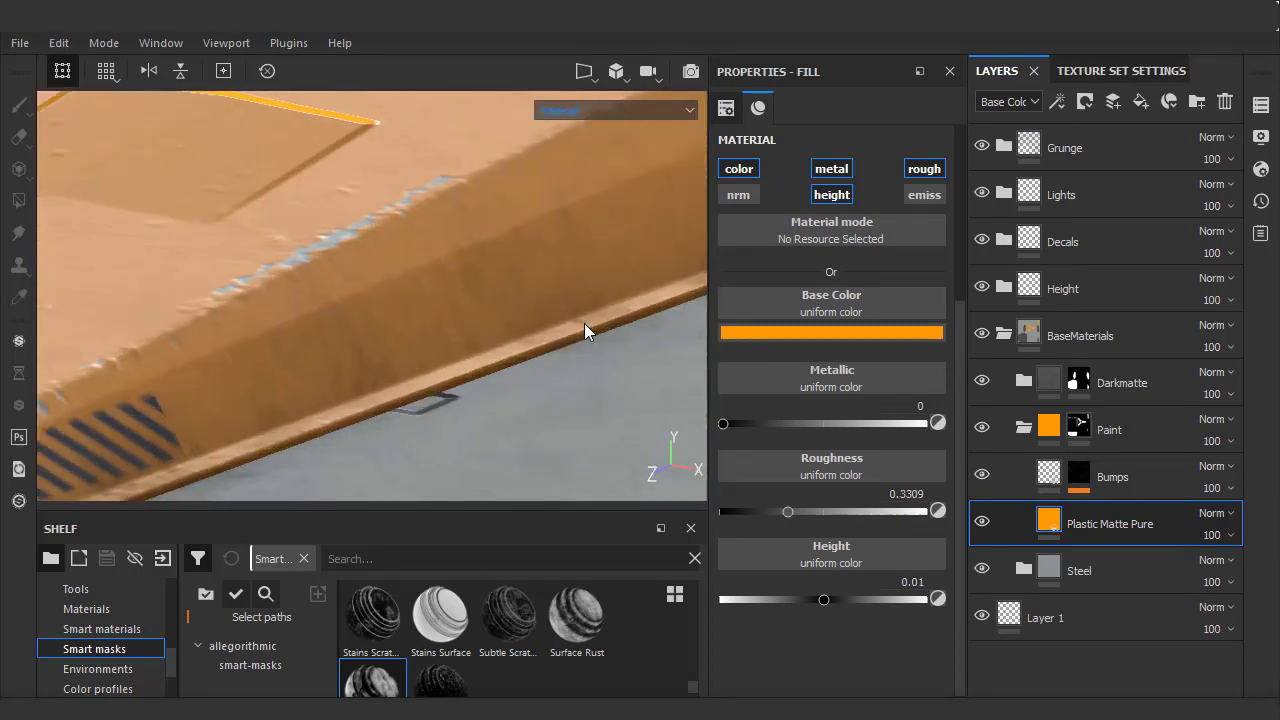
pyautogui.scroll(-5, 586, 333)
pyautogui.scroll(1, 544, 353)
pyautogui.moveTo(568, 354)
pyautogui.keyDown('shift'); pyautogui.mouseDown(button='right')
pyautogui.moveTo(541, 352)
pyautogui.moveTo(549, 343)
pyautogui.mouseUp(button='right'); pyautogui.keyUp('shift')
pyautogui.scroll(-5, 549, 343)
pyautogui.keyDown('alt'); pyautogui.moveTo(549, 343); pyautogui.dragTo(575, 355); pyautogui.keyUp('alt')
pyautogui.keyDown('alt'); pyautogui.moveTo(575, 355); pyautogui.dragTo(528, 365, button='middle'); pyautogui.keyUp('alt')
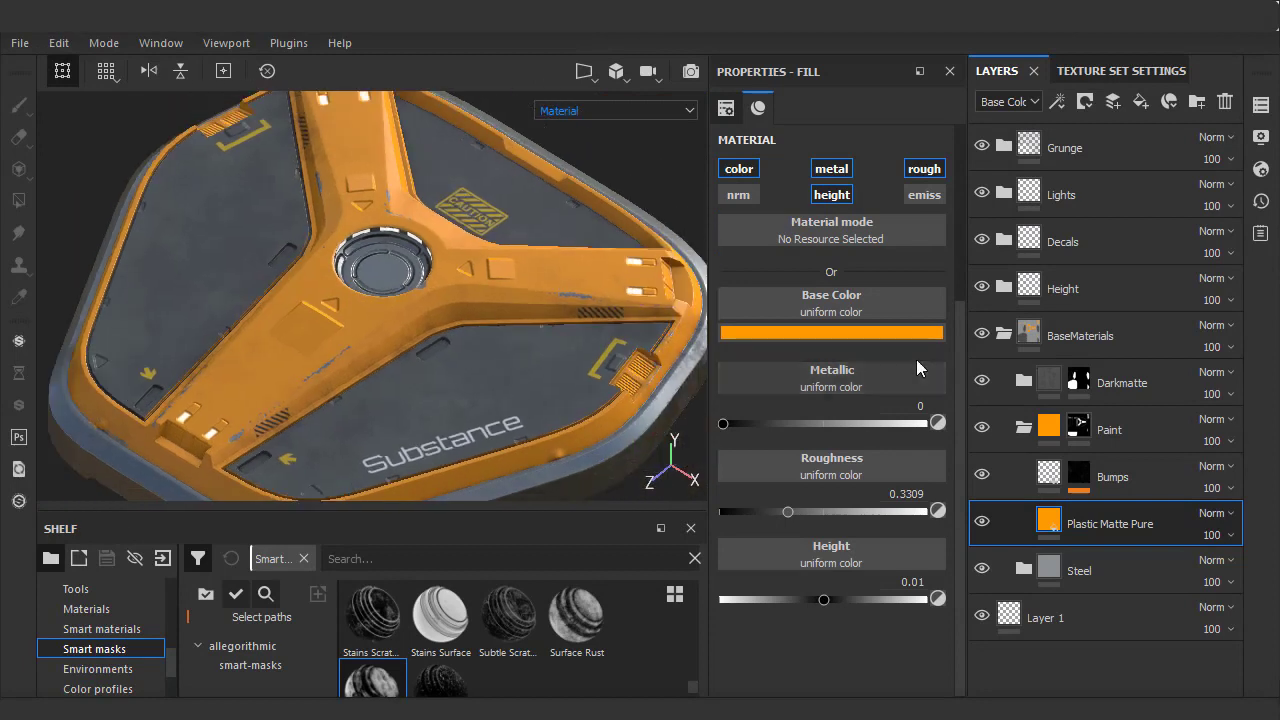
# Collapse the BaseMaterials folder and add a white mask to the Decals folder.
pyautogui.click(1004, 333)
pyautogui.click(1040, 241)
pyautogui.click(1085, 101)
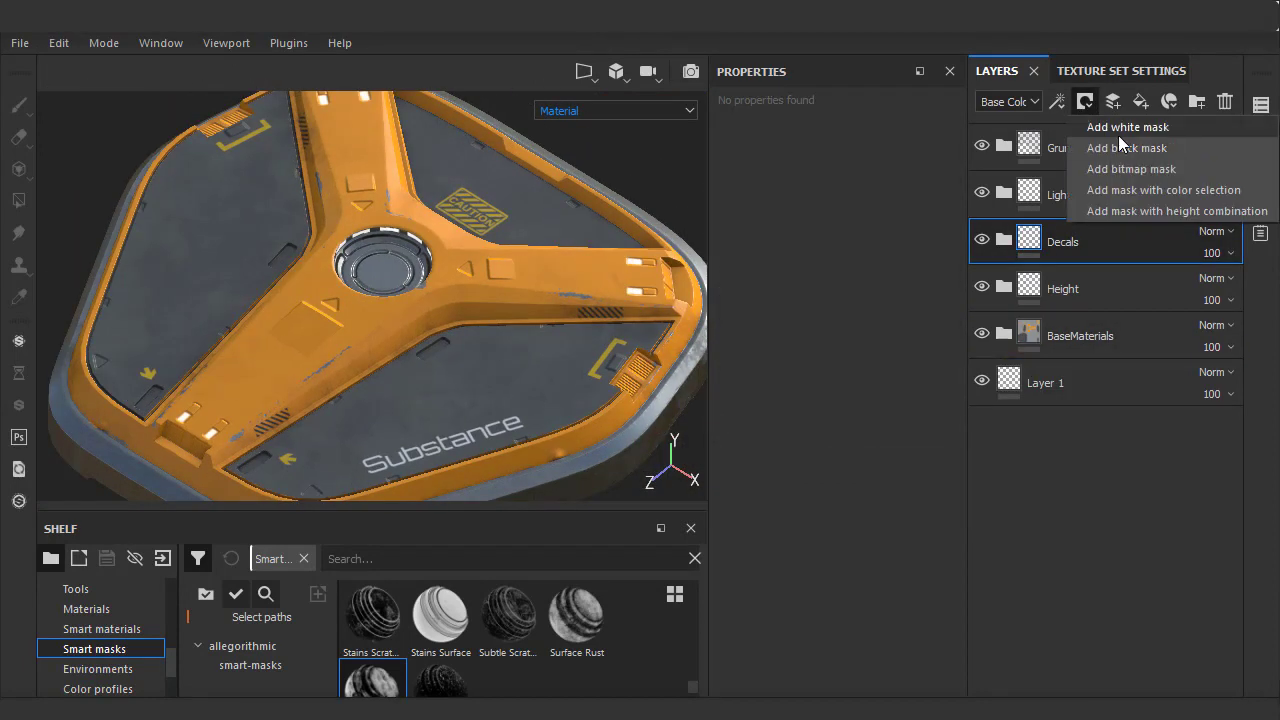
pyautogui.click(1118, 135)
# Scratch away parts of the Substance lettering and the nearby arrow decals in the Decals mask, alternating black and white.
pyautogui.scroll(6, 470, 360)
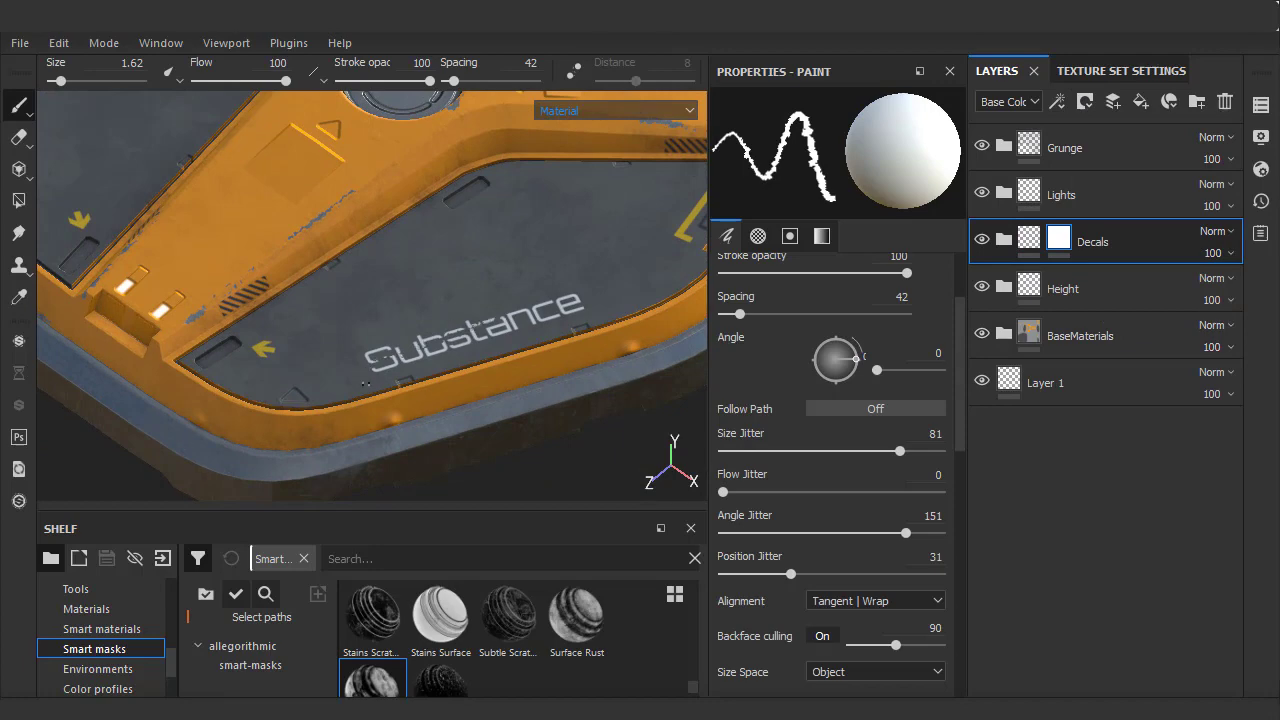
pyautogui.keyDown('alt'); pyautogui.moveTo(365, 384); pyautogui.dragTo(451, 386, button='middle'); pyautogui.keyUp('alt')
pyautogui.press('x')
pyautogui.press('x')
pyautogui.press('x')
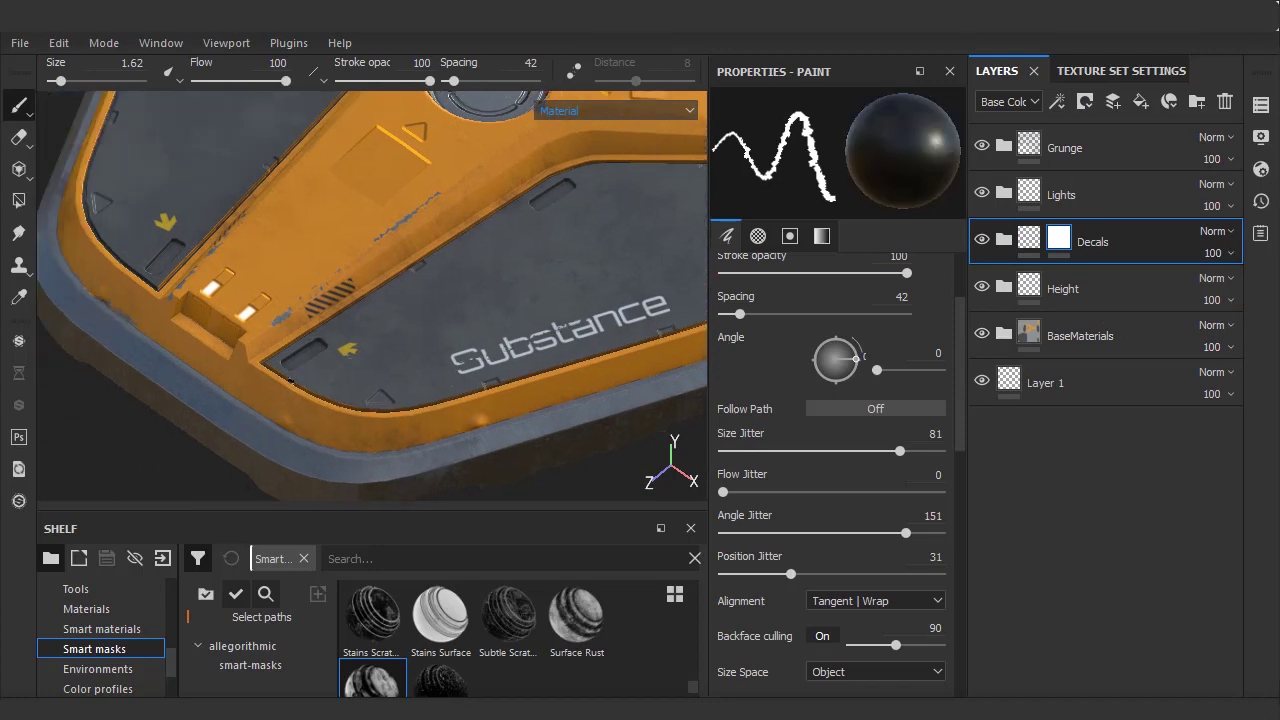
pyautogui.moveTo(175, 211); pyautogui.dragTo(265, 326, button='middle')
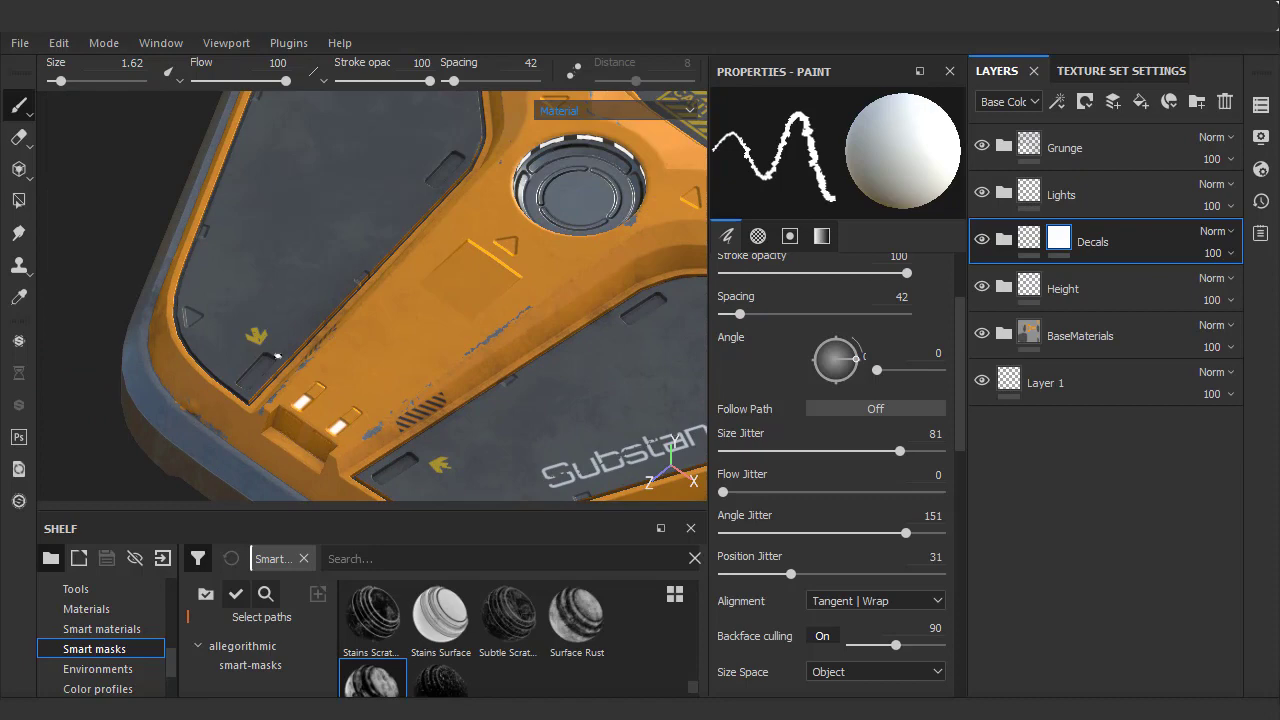
# Wear down the Caution decal and the yellow bracket by the vent with strokes in the Decals mask.
pyautogui.keyDown('alt'); pyautogui.moveTo(690, 232); pyautogui.dragTo(398, 352, button='middle'); pyautogui.keyUp('alt')
pyautogui.press('x')
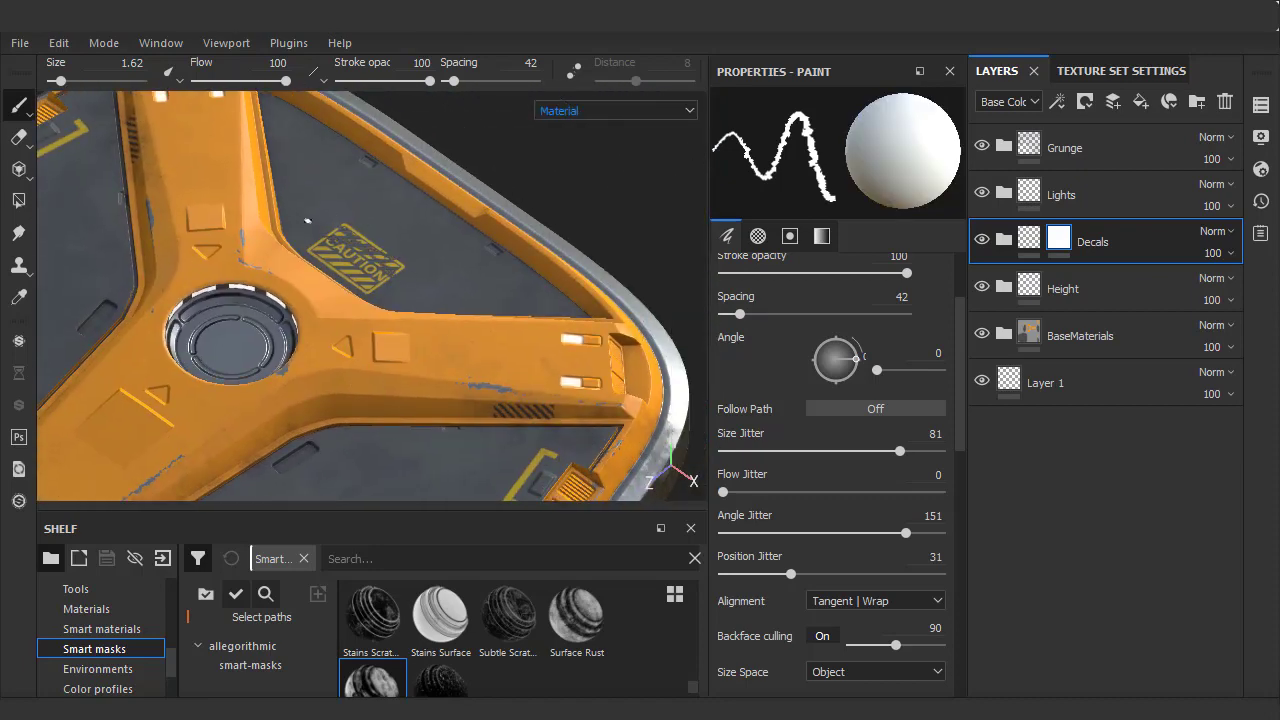
pyautogui.moveTo(481, 298); pyautogui.dragTo(433, 300, button='middle')
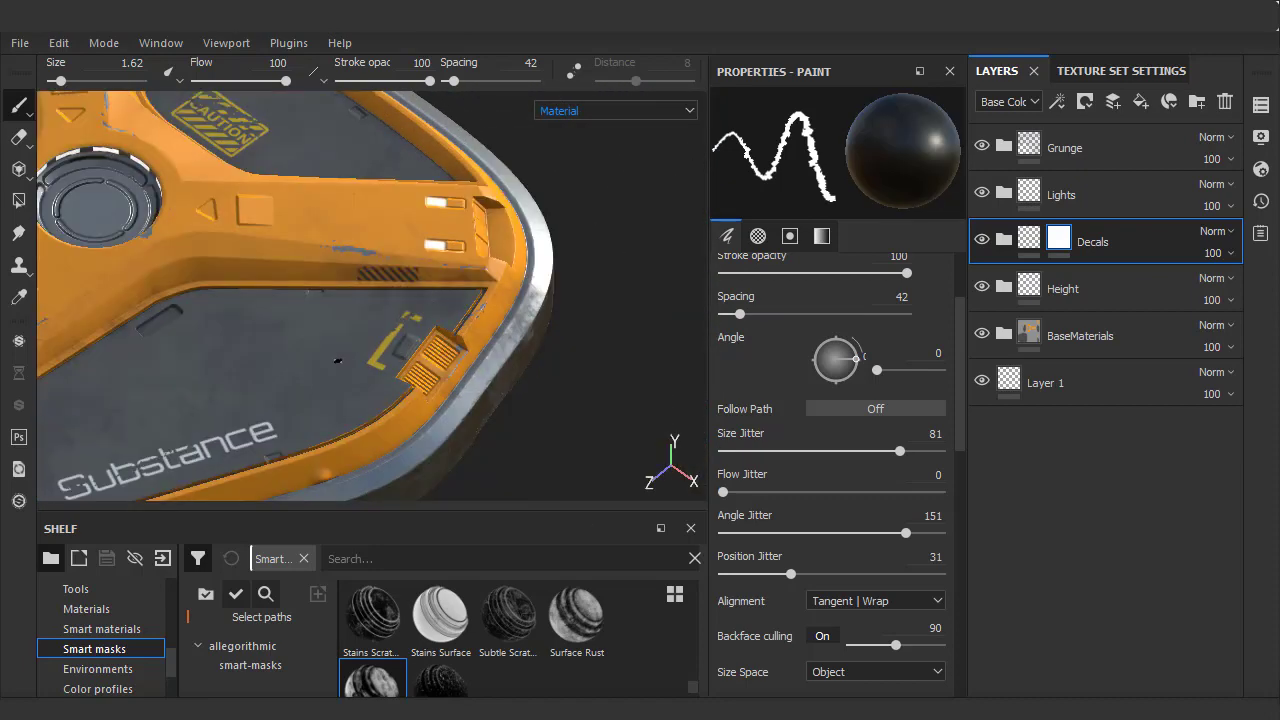
pyautogui.keyDown('alt'); pyautogui.moveTo(338, 360); pyautogui.dragTo(285, 180); pyautogui.keyUp('alt')
pyautogui.scroll(-3, 275, 267)
pyautogui.keyDown('alt'); pyautogui.moveTo(383, 300); pyautogui.dragTo(371, 264, button='middle'); pyautogui.keyUp('alt')
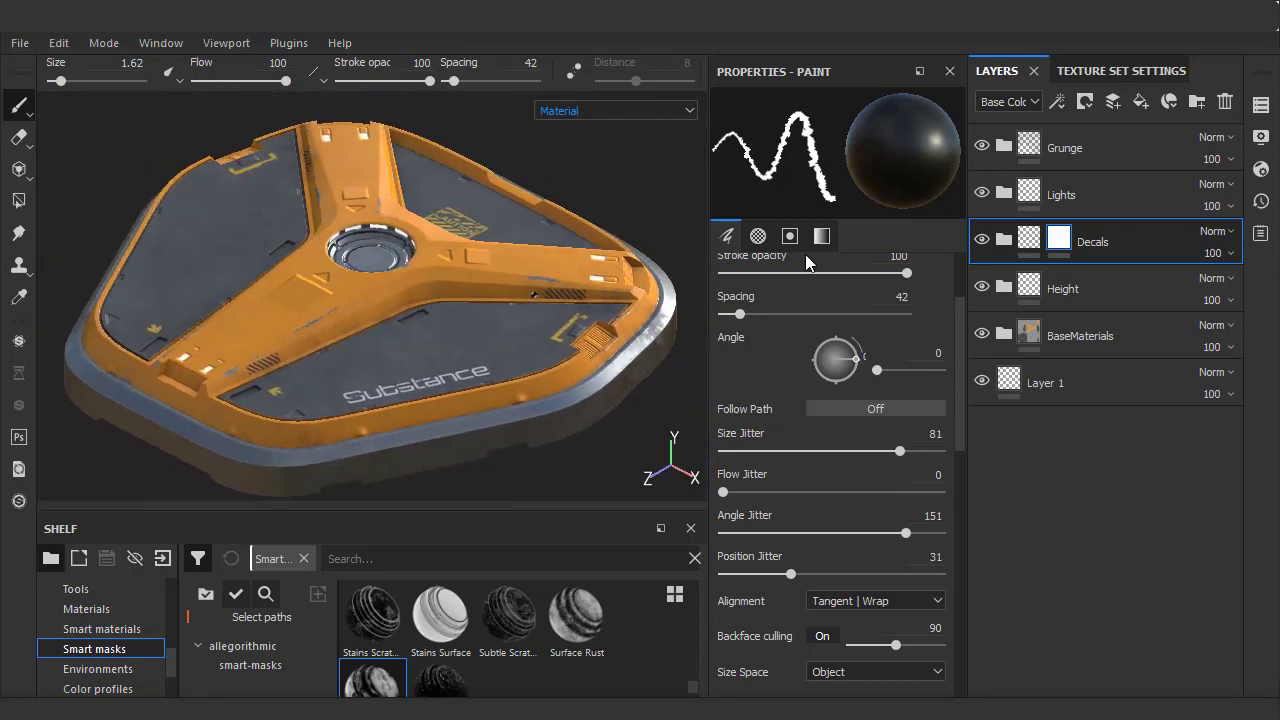
# Rebake the mat_beacon mesh maps at an output size of 4096 with Subsampling 4x4 antialiasing.
pyautogui.click(1121, 71)
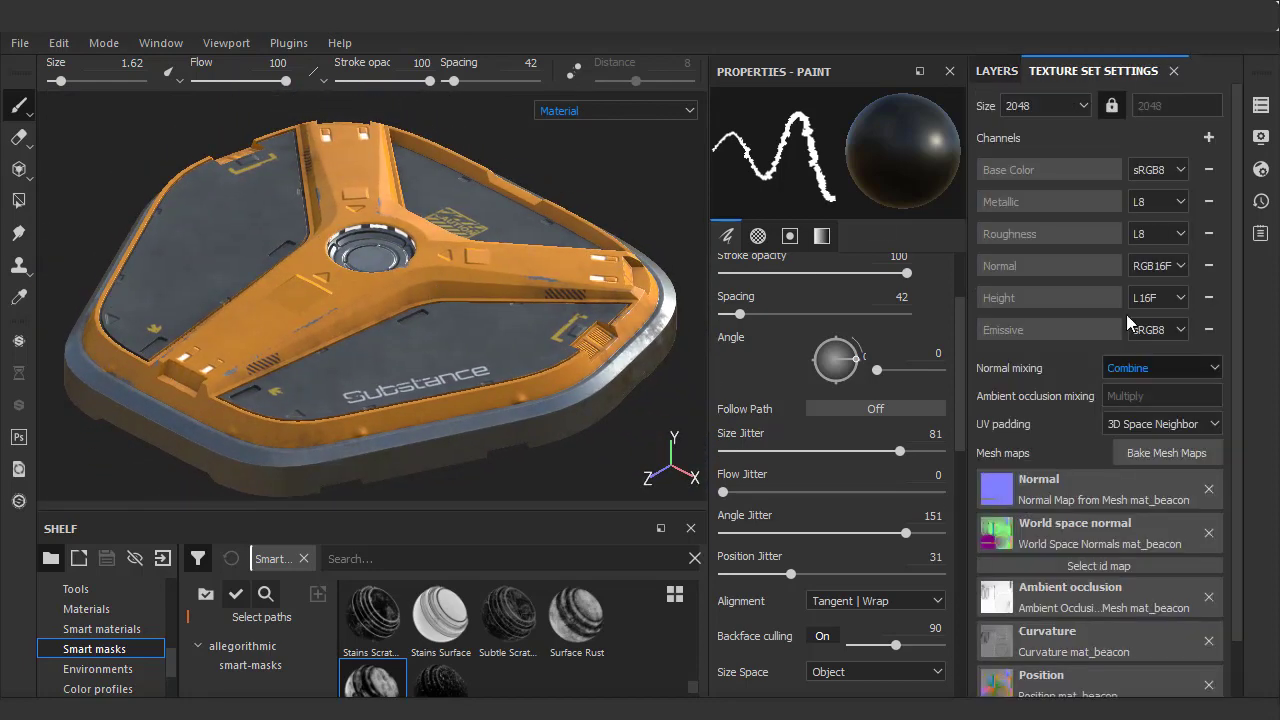
pyautogui.click(1150, 453)
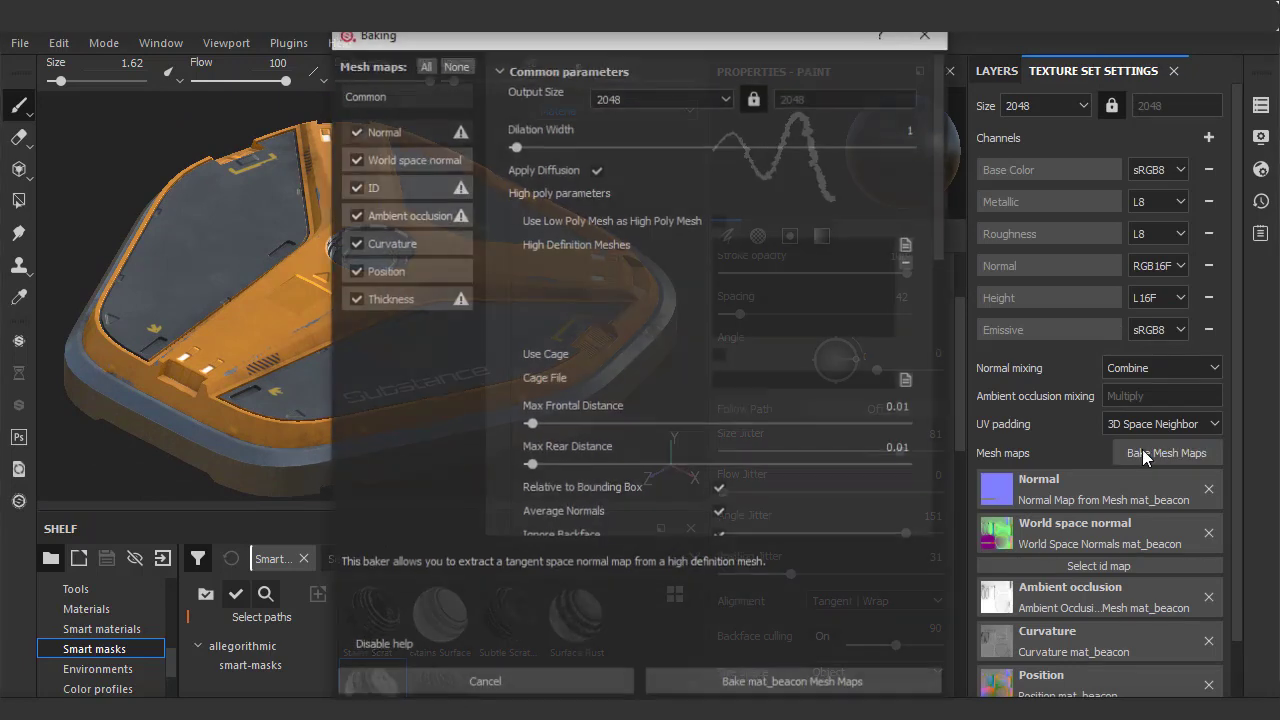
pyautogui.click(645, 95)
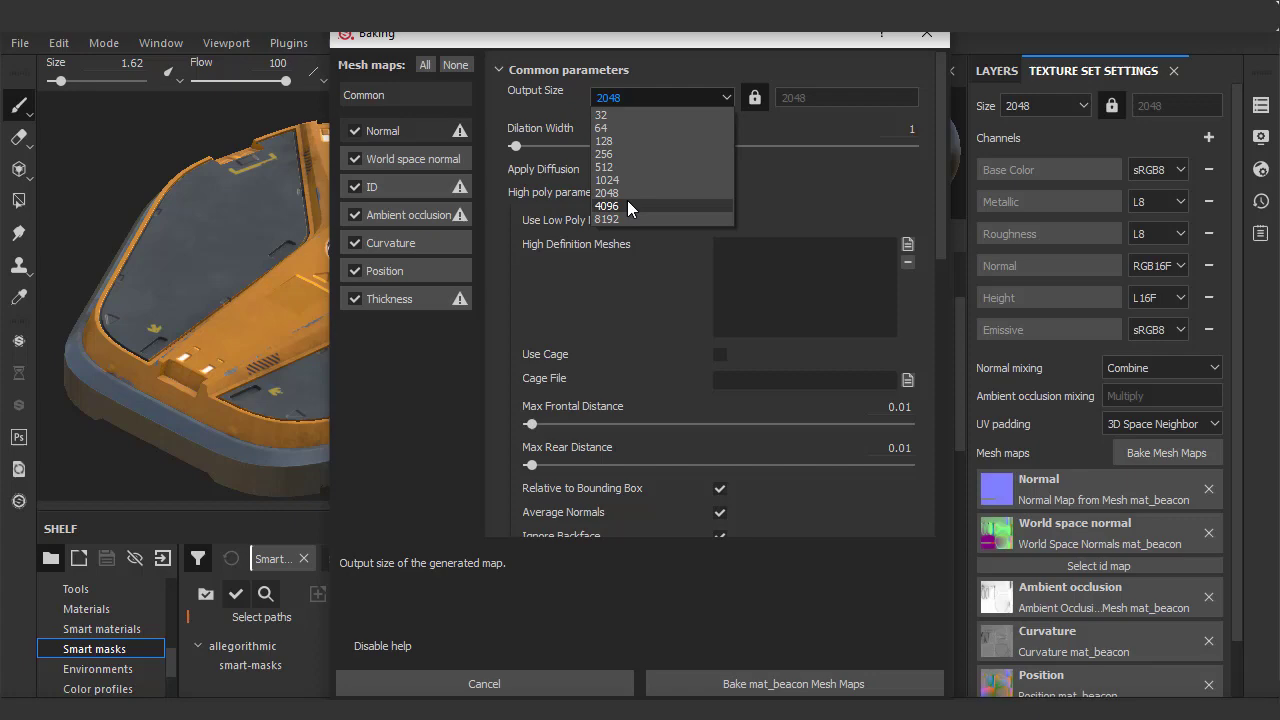
pyautogui.click(627, 203)
pyautogui.scroll(-3, 730, 280)
pyautogui.click(781, 320)
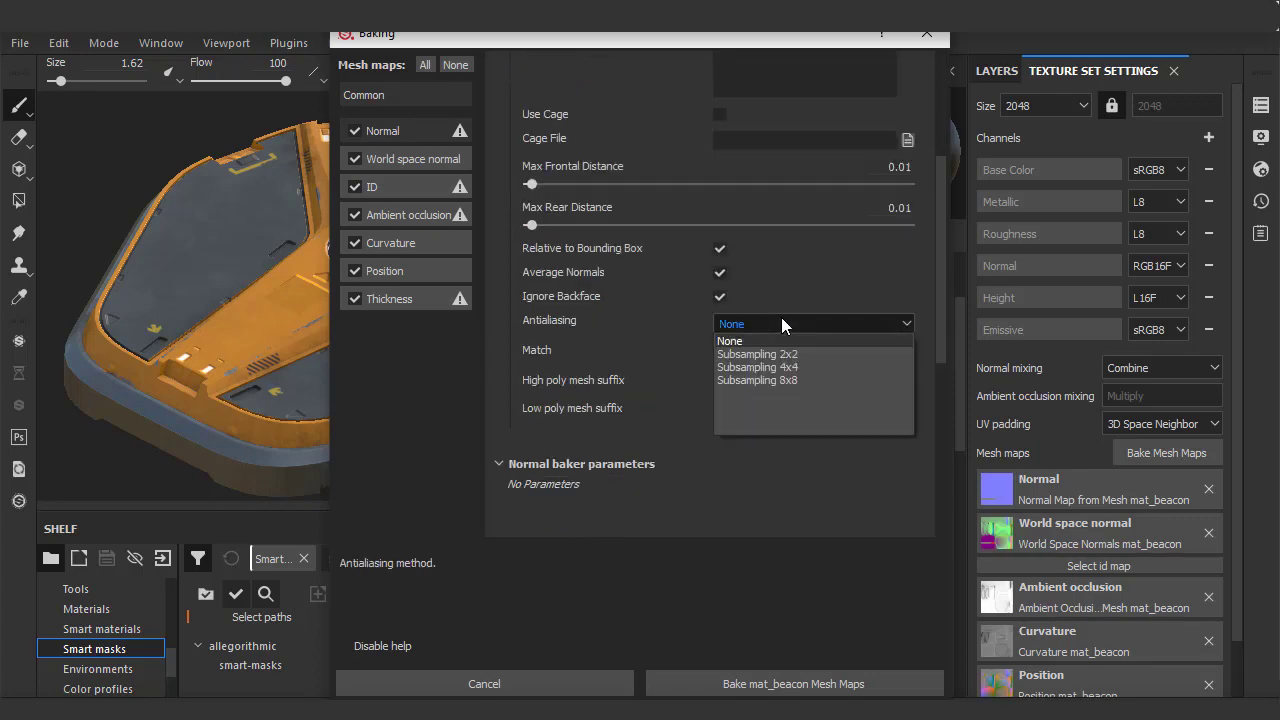
pyautogui.click(802, 368)
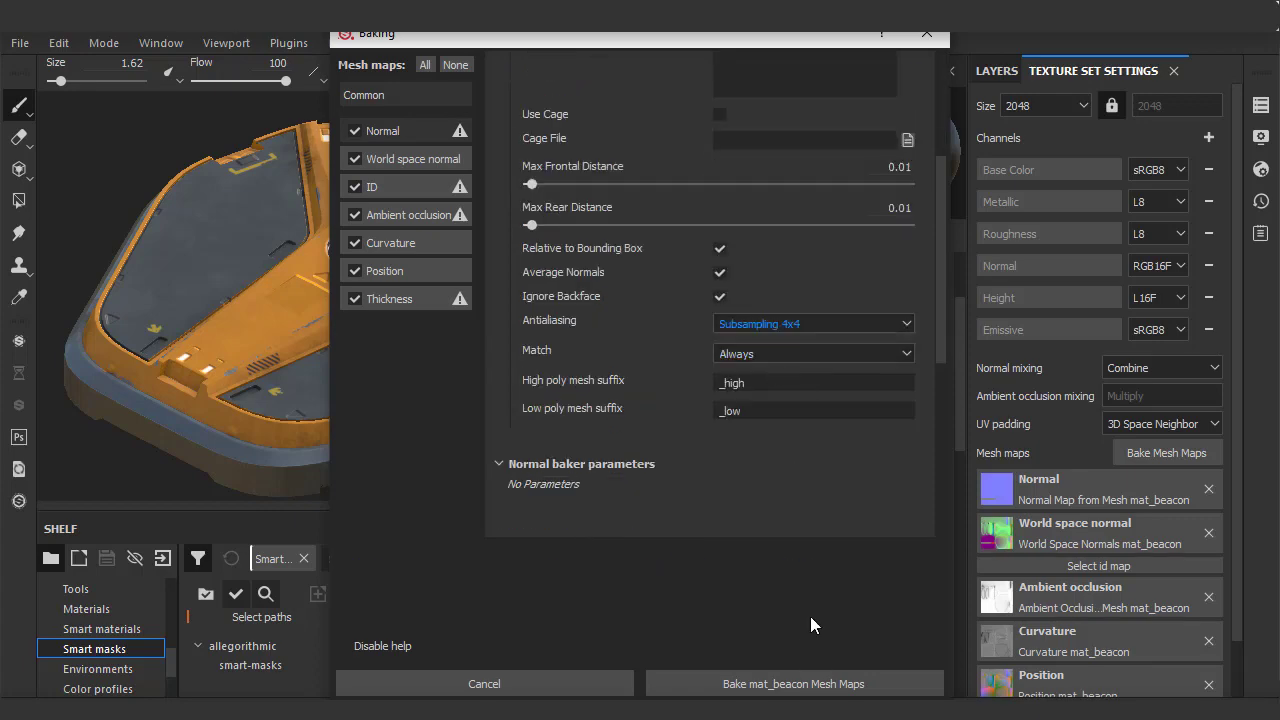
pyautogui.click(789, 685)
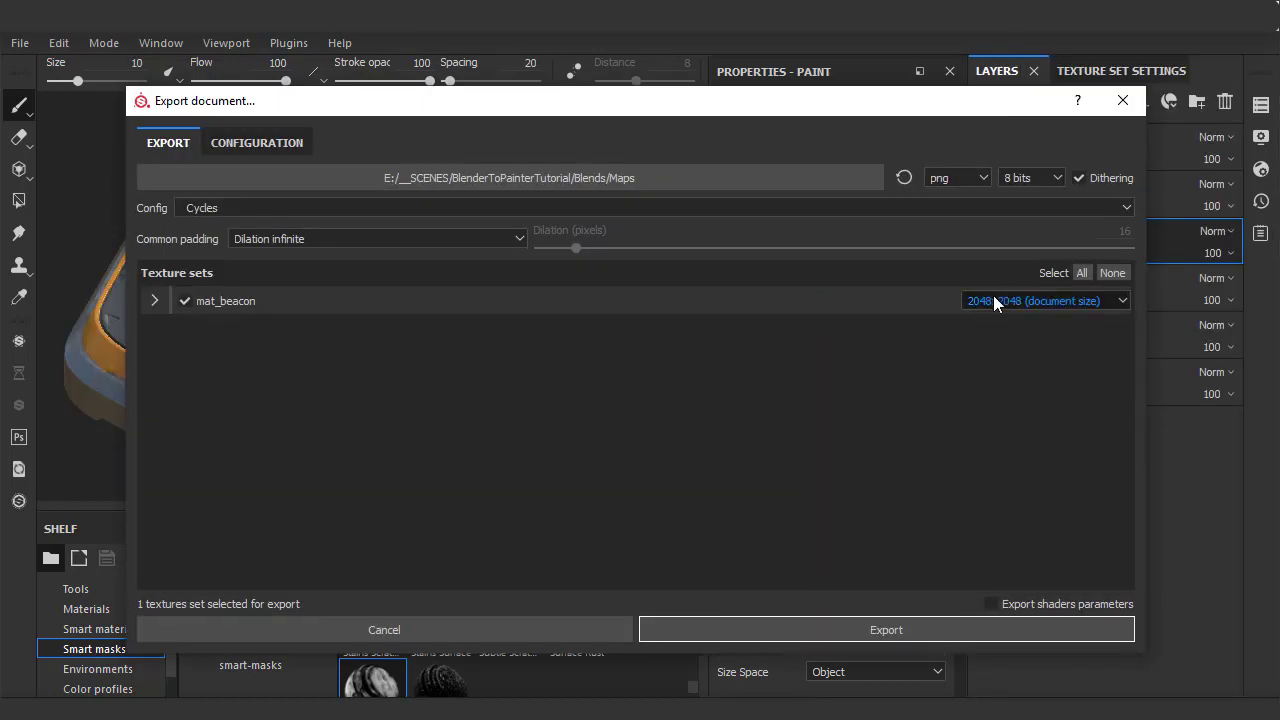
# Export mat_beacon as 8-bit PNG maps to the Maps folder with the Cycles configuration, and reload the material's images in Blender.
pyautogui.click(969, 629)
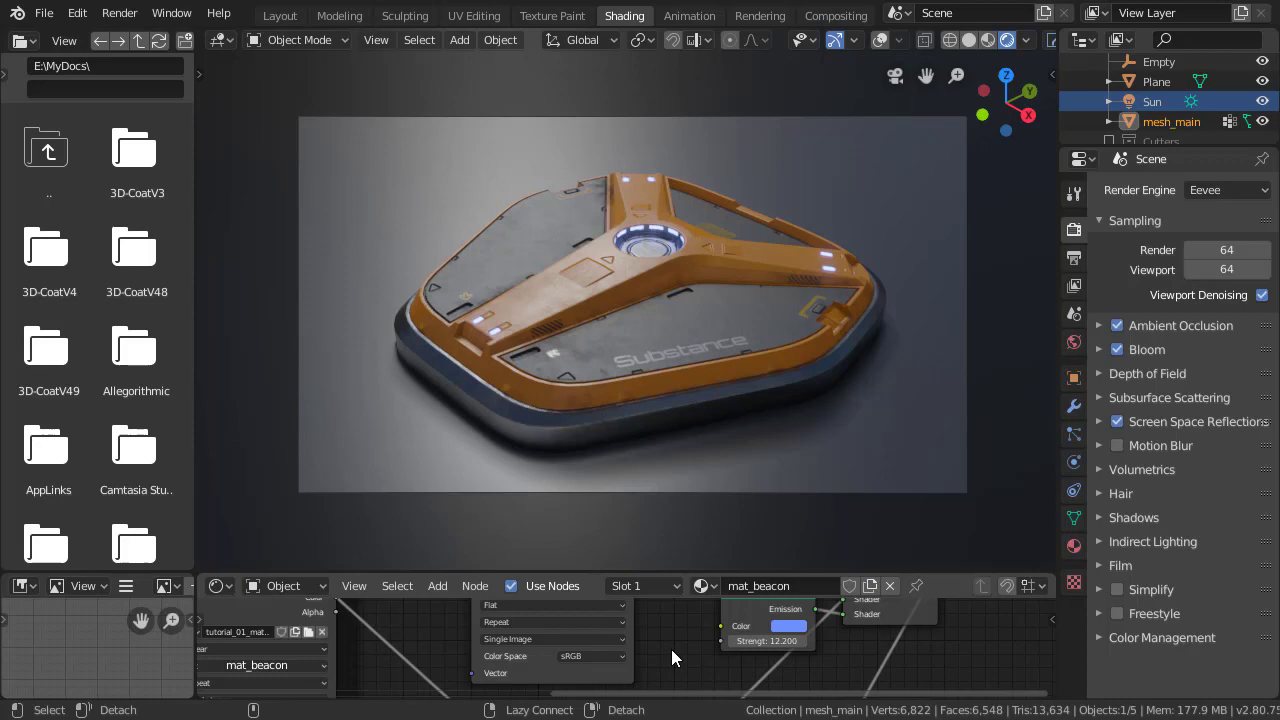
pyautogui.hotkey('alt', 'r')
# Show the viewport overlays and freely rotate the Sun light with trackball rotation to re-angle the lighting.
pyautogui.hotkey('shift', 'alt', 'z')
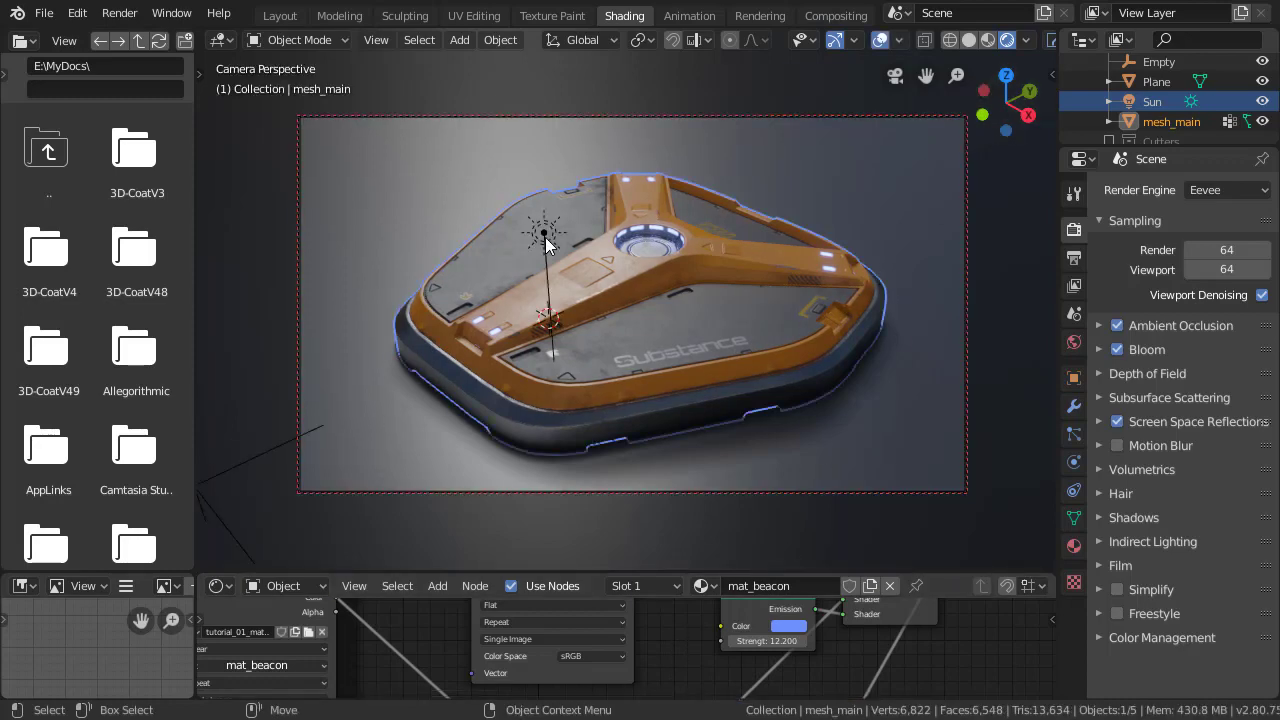
pyautogui.click(545, 232)
pyautogui.press('r')
pyautogui.press('r')
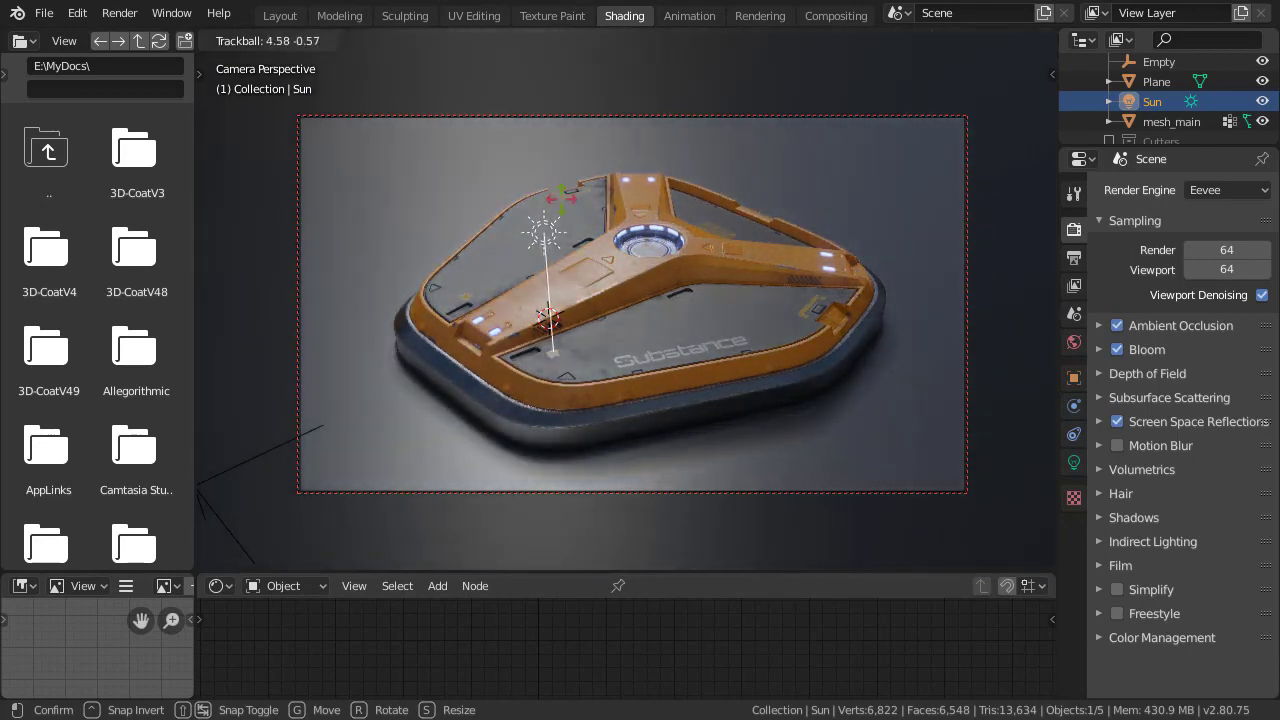
pyautogui.click(560, 211)
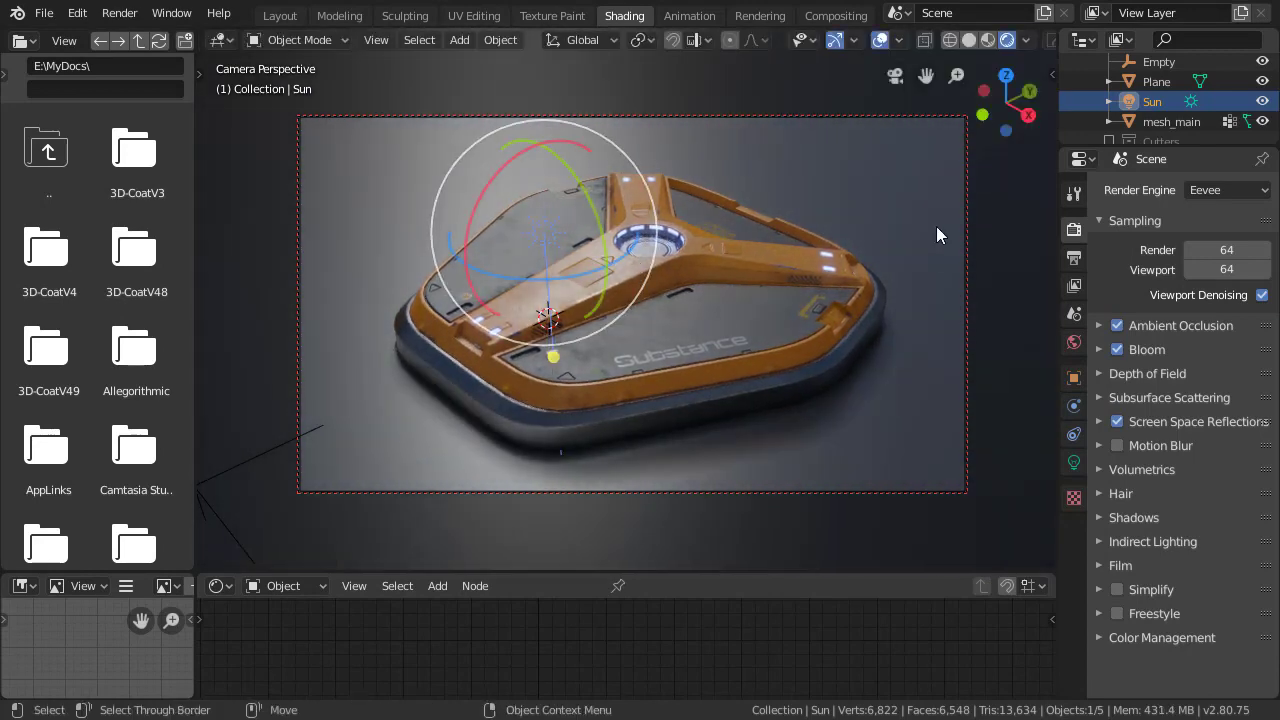
# Tint the Sun light pale blue and trackball-rotate it so its highlight falls behind the platform.
pyautogui.click(1074, 462)
pyautogui.click(1212, 299)
pyautogui.moveTo(1156, 108); pyautogui.dragTo(1155, 95)
pyautogui.press('r')
pyautogui.press('r')
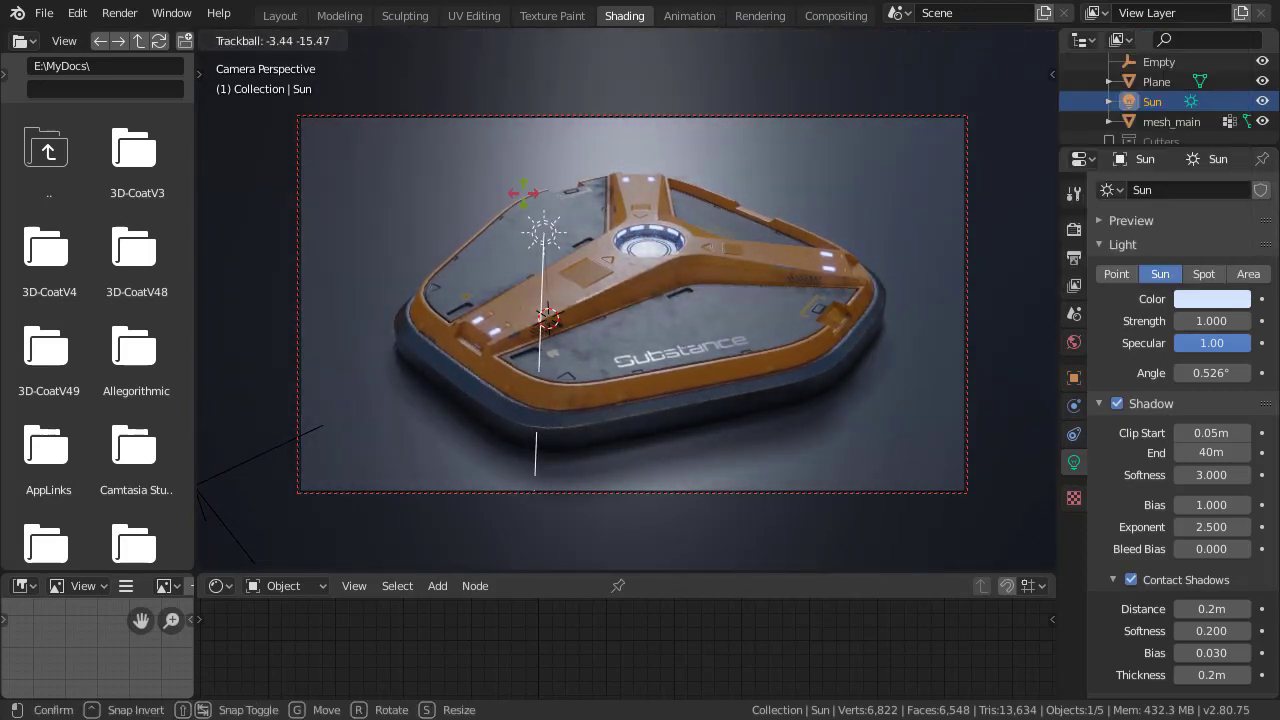
pyautogui.click(947, 324)
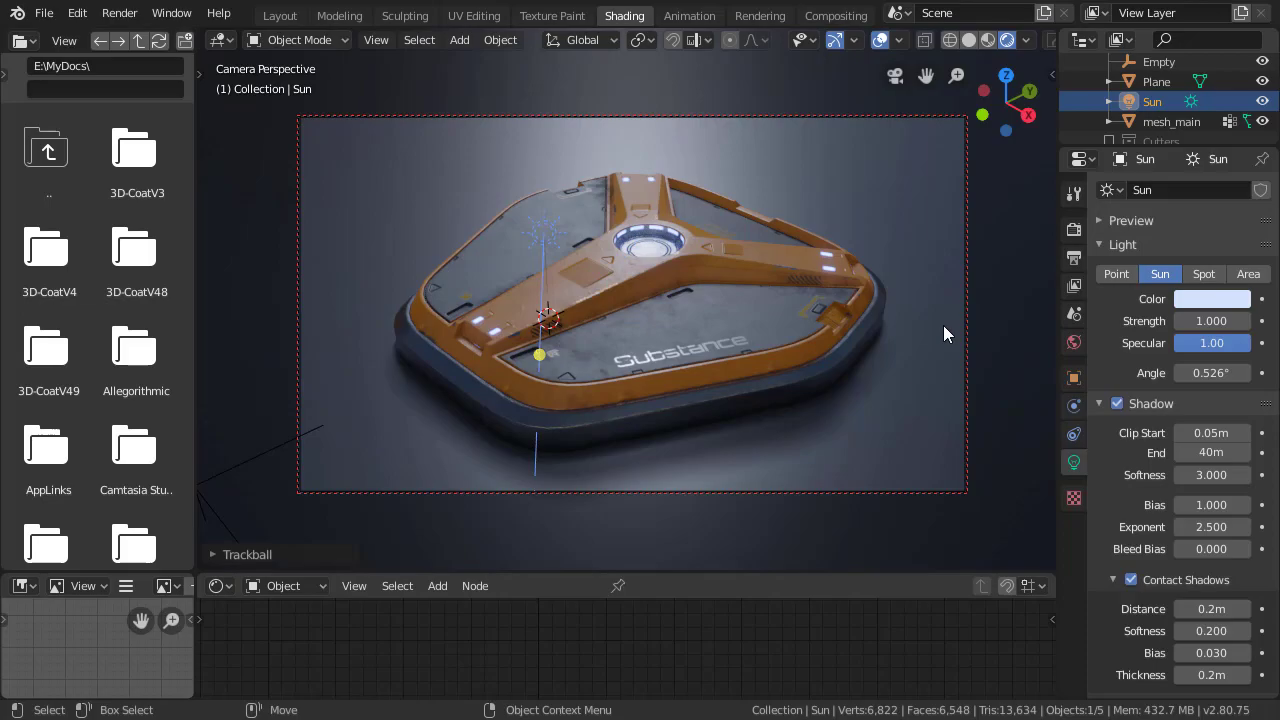
# Render the camera view and examine the platform in the maximized render window.
pyautogui.press('F12')
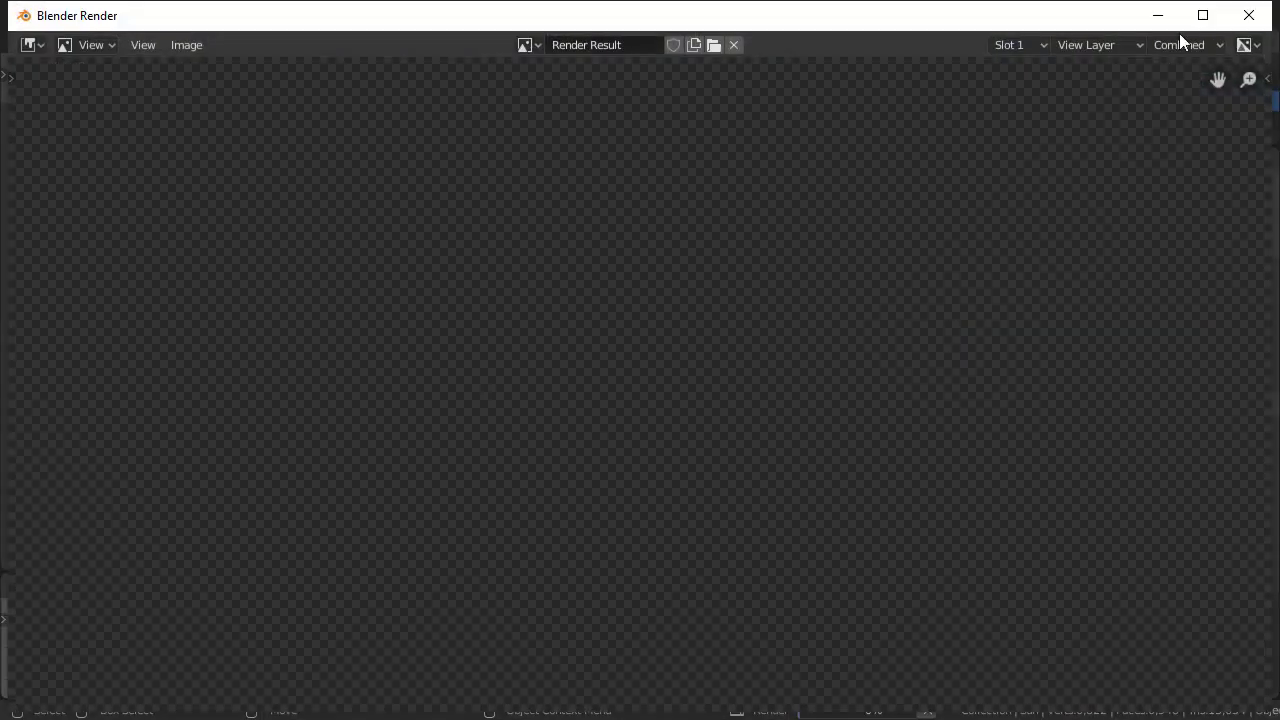
pyautogui.click(1208, 11)
pyautogui.scroll(-2, 837, 288)
pyautogui.scroll(1, 837, 288)
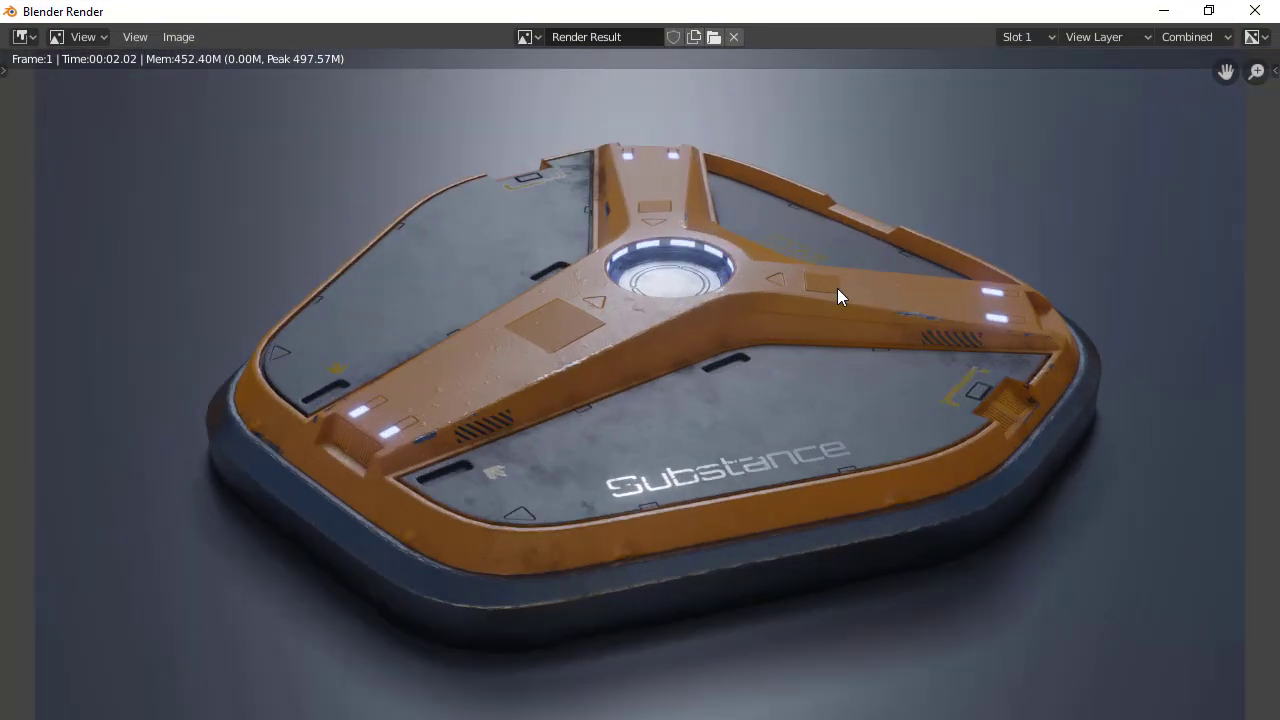